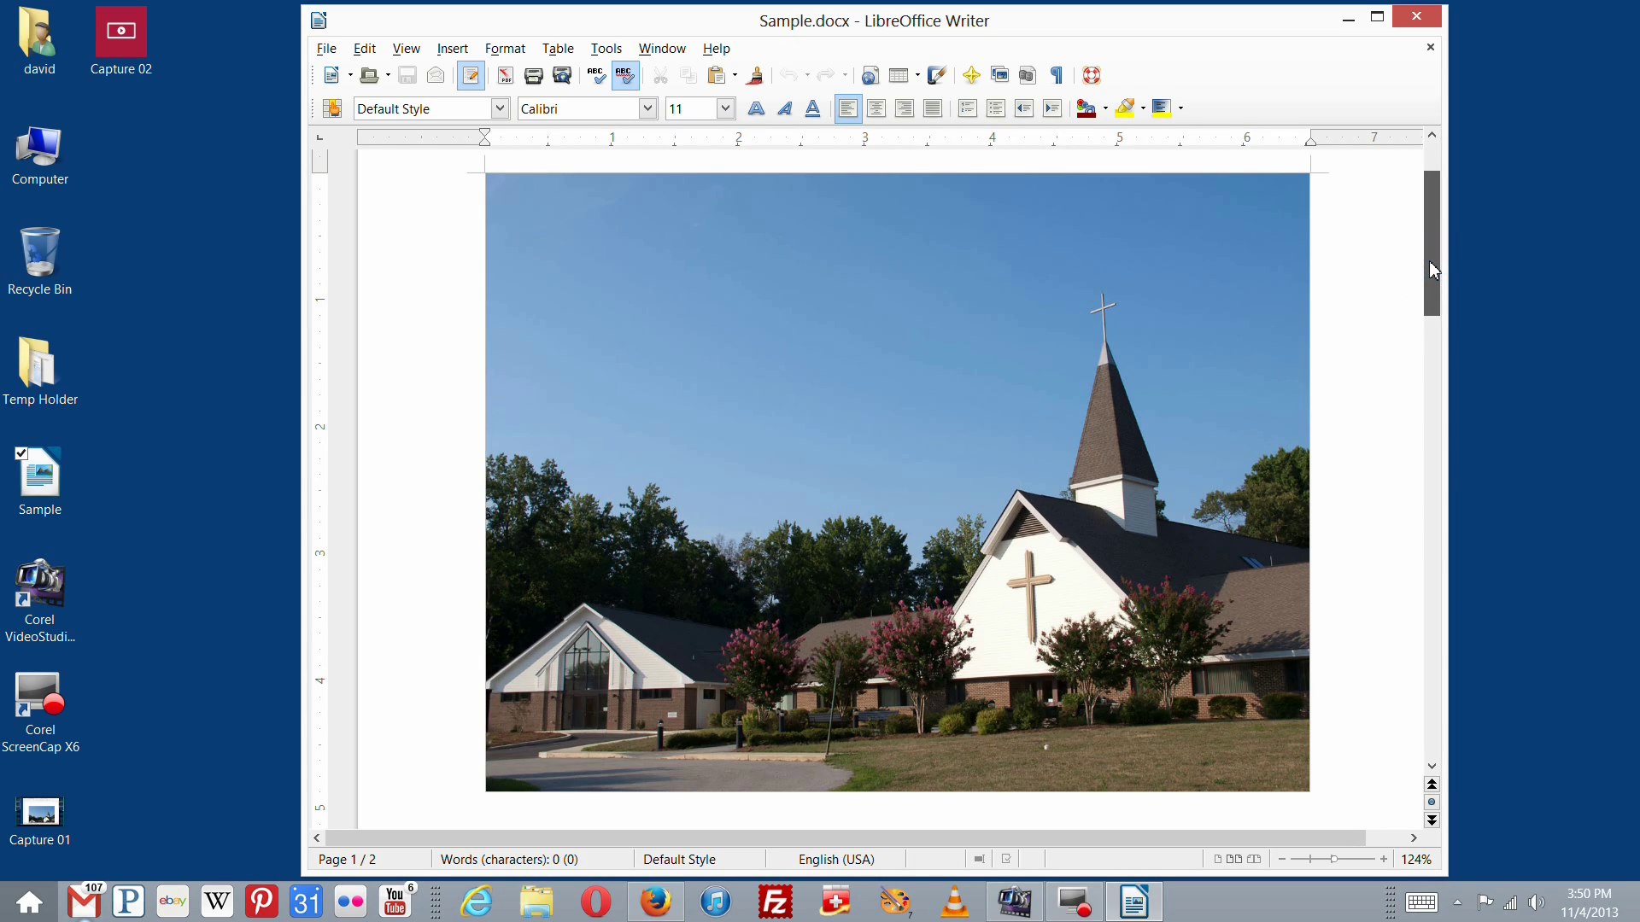
Step: Export the church photo from Sample.docx as a JPEG named test on the Desktop, and check the exported image in the photo viewer
mouse_move(1431, 270)
mouse_down()
mouse_move(1436, 762)
mouse_move(1444, 231)
mouse_move(1435, 262)
mouse_up()
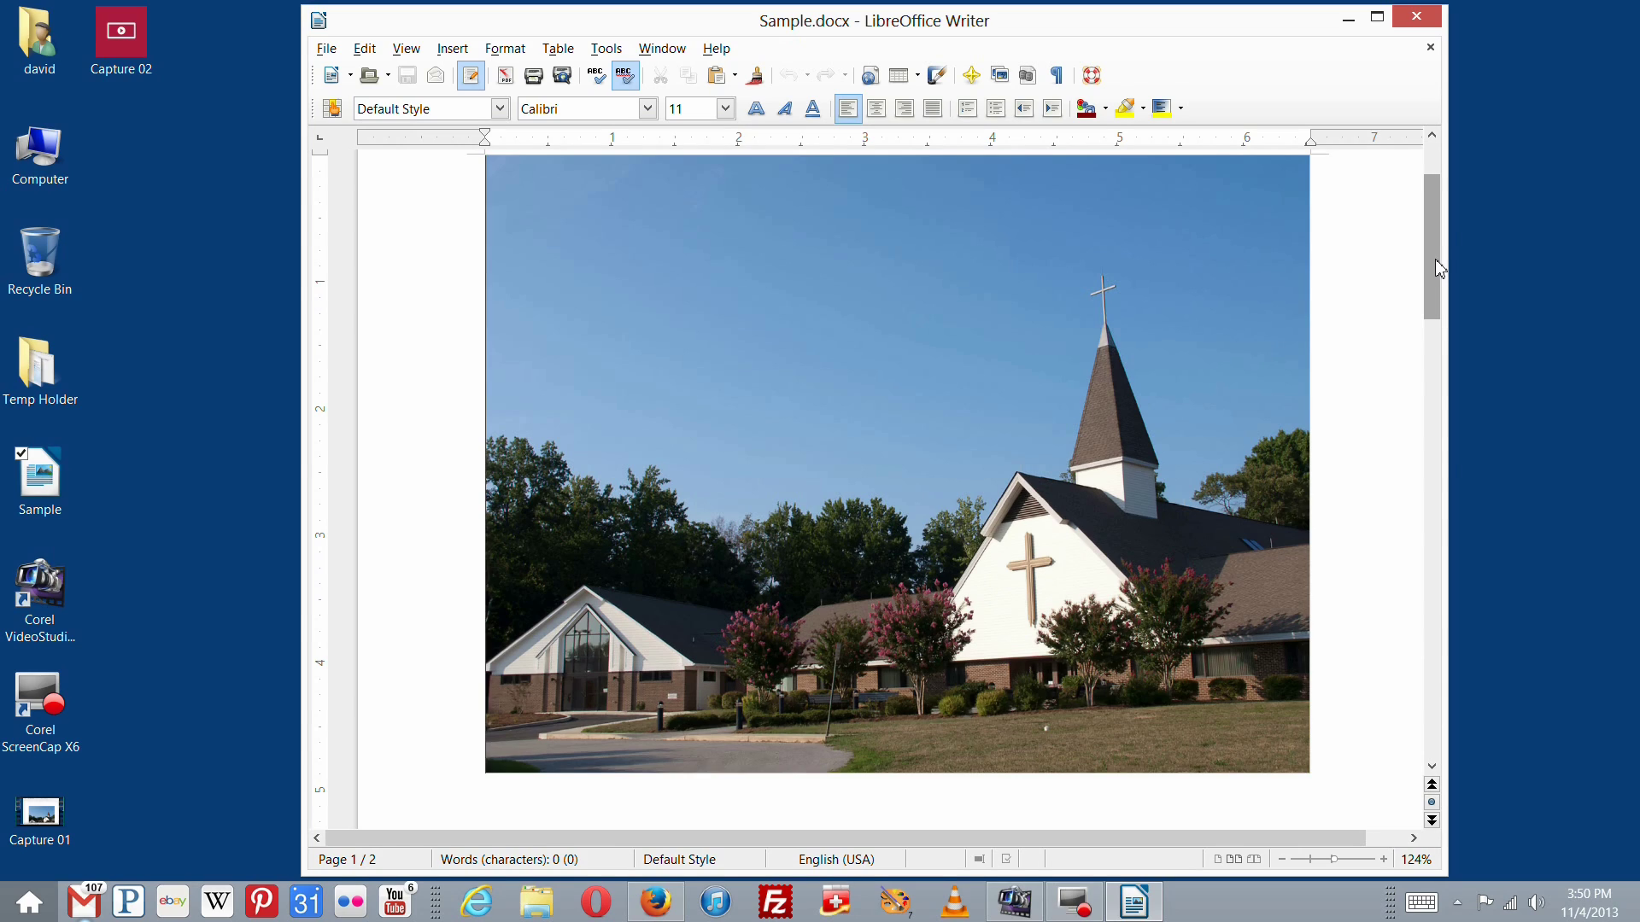
drag(1430, 294, 1433, 239)
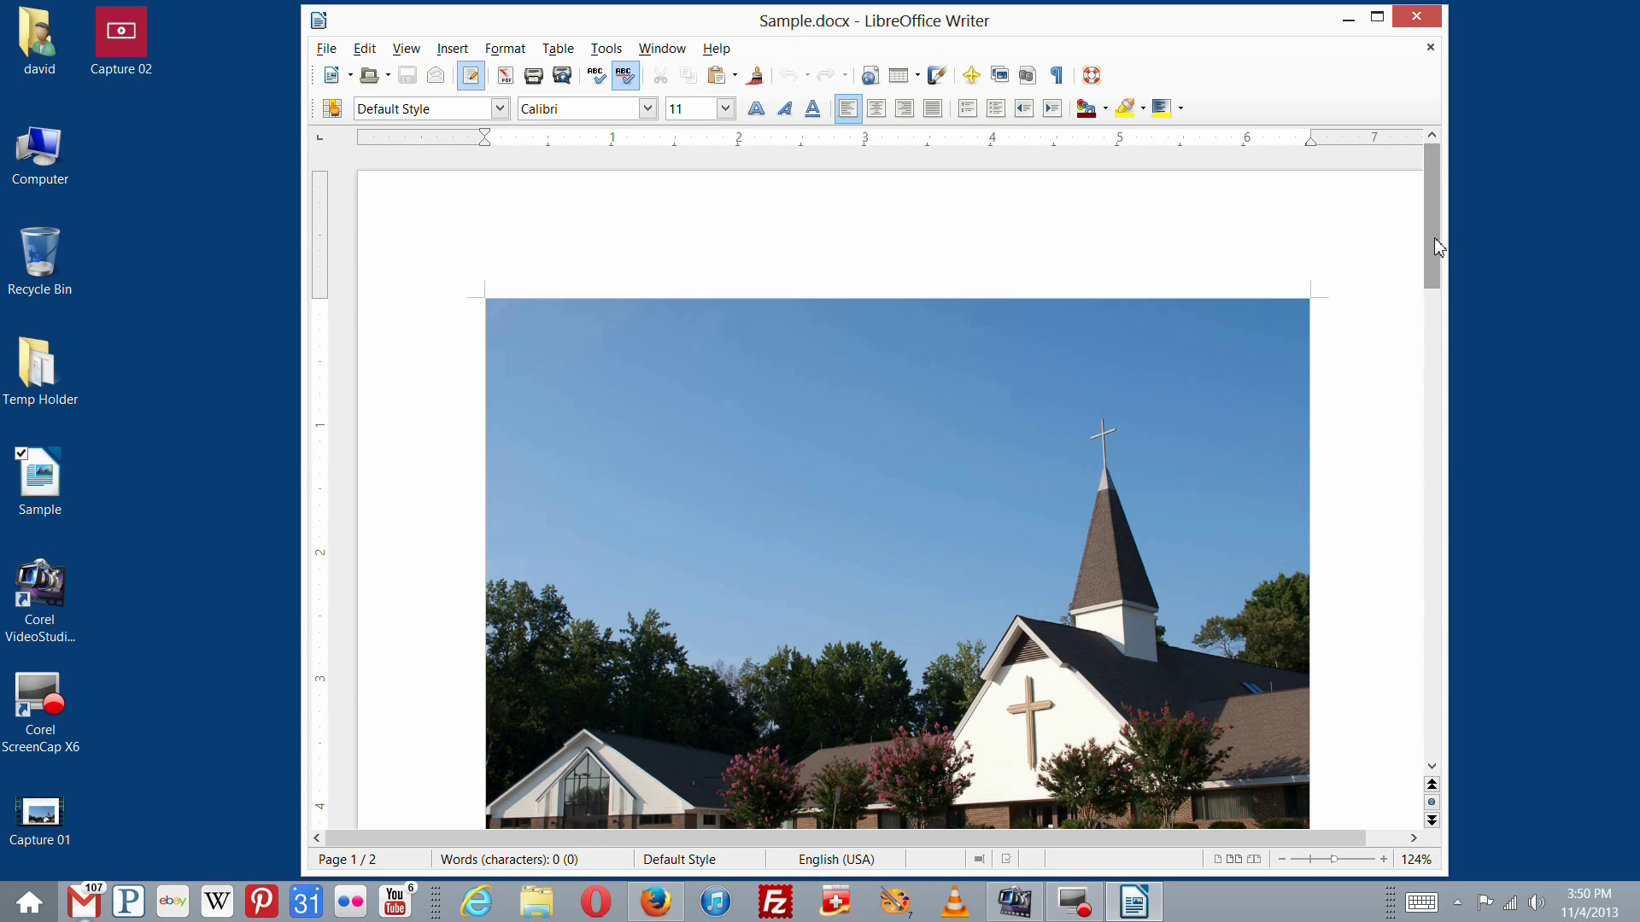
drag(1436, 246, 1437, 261)
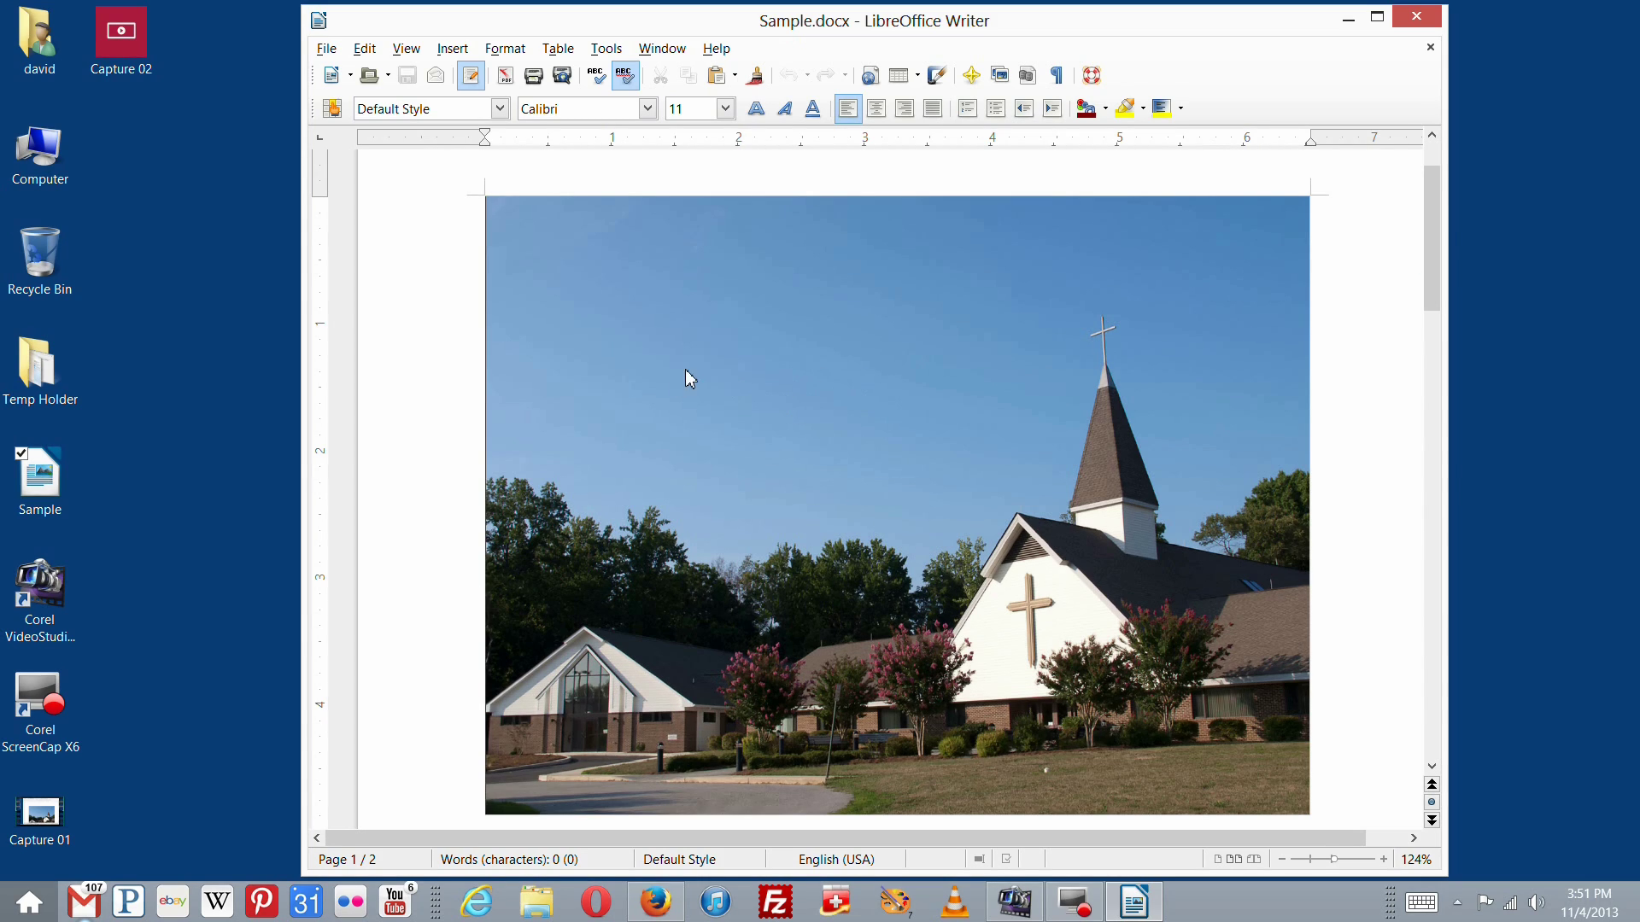
click(725, 367)
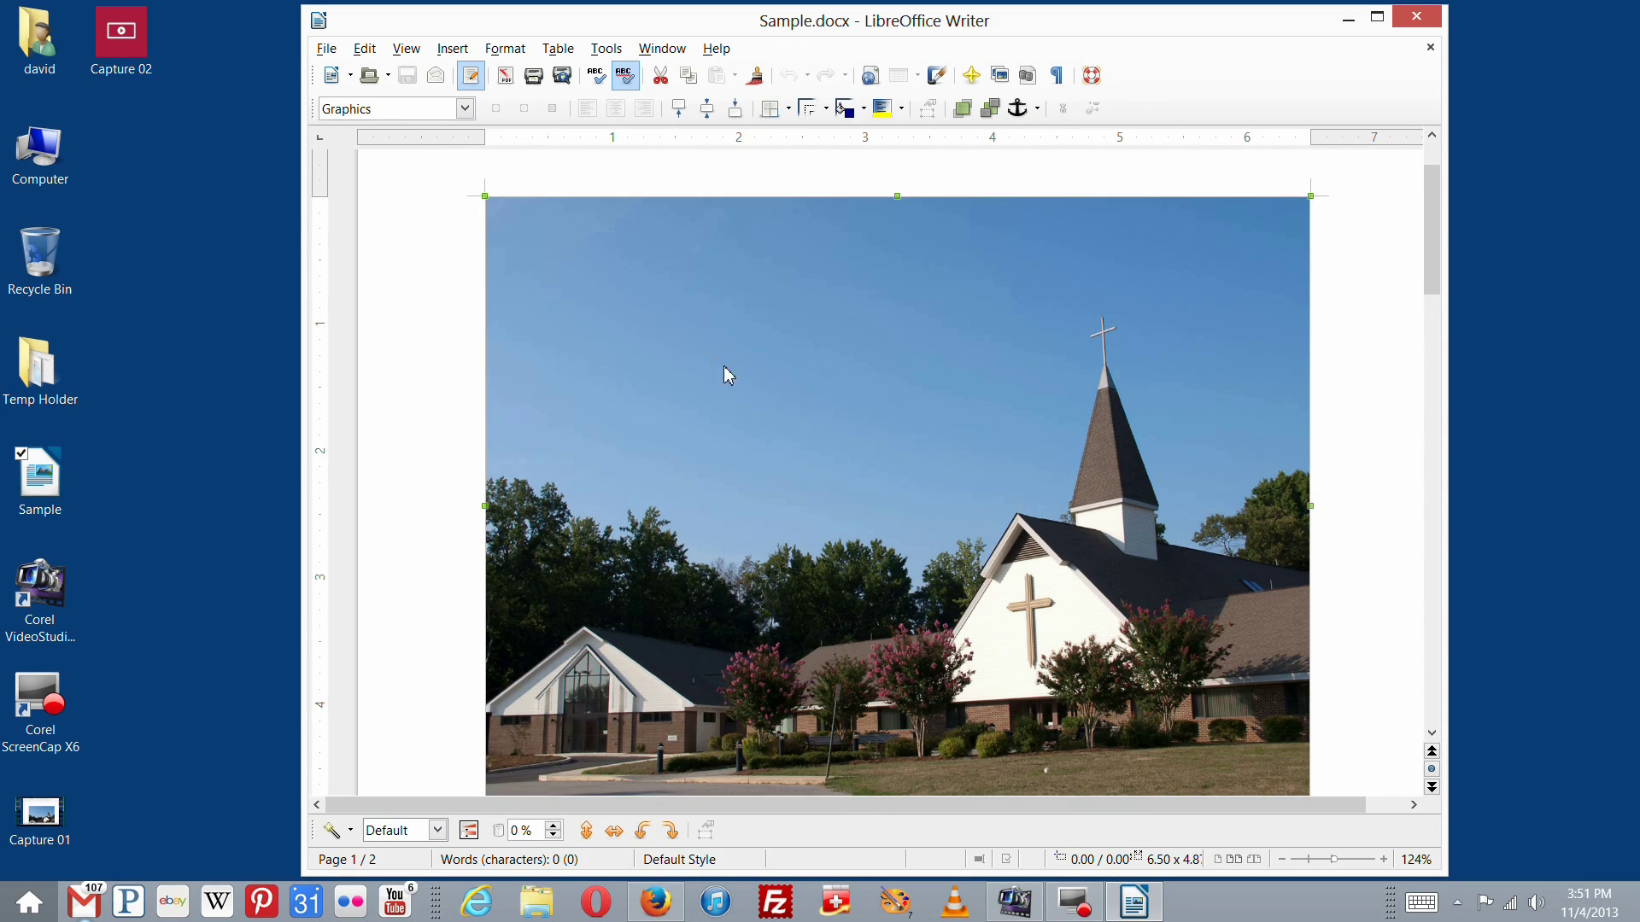
right_click(726, 368)
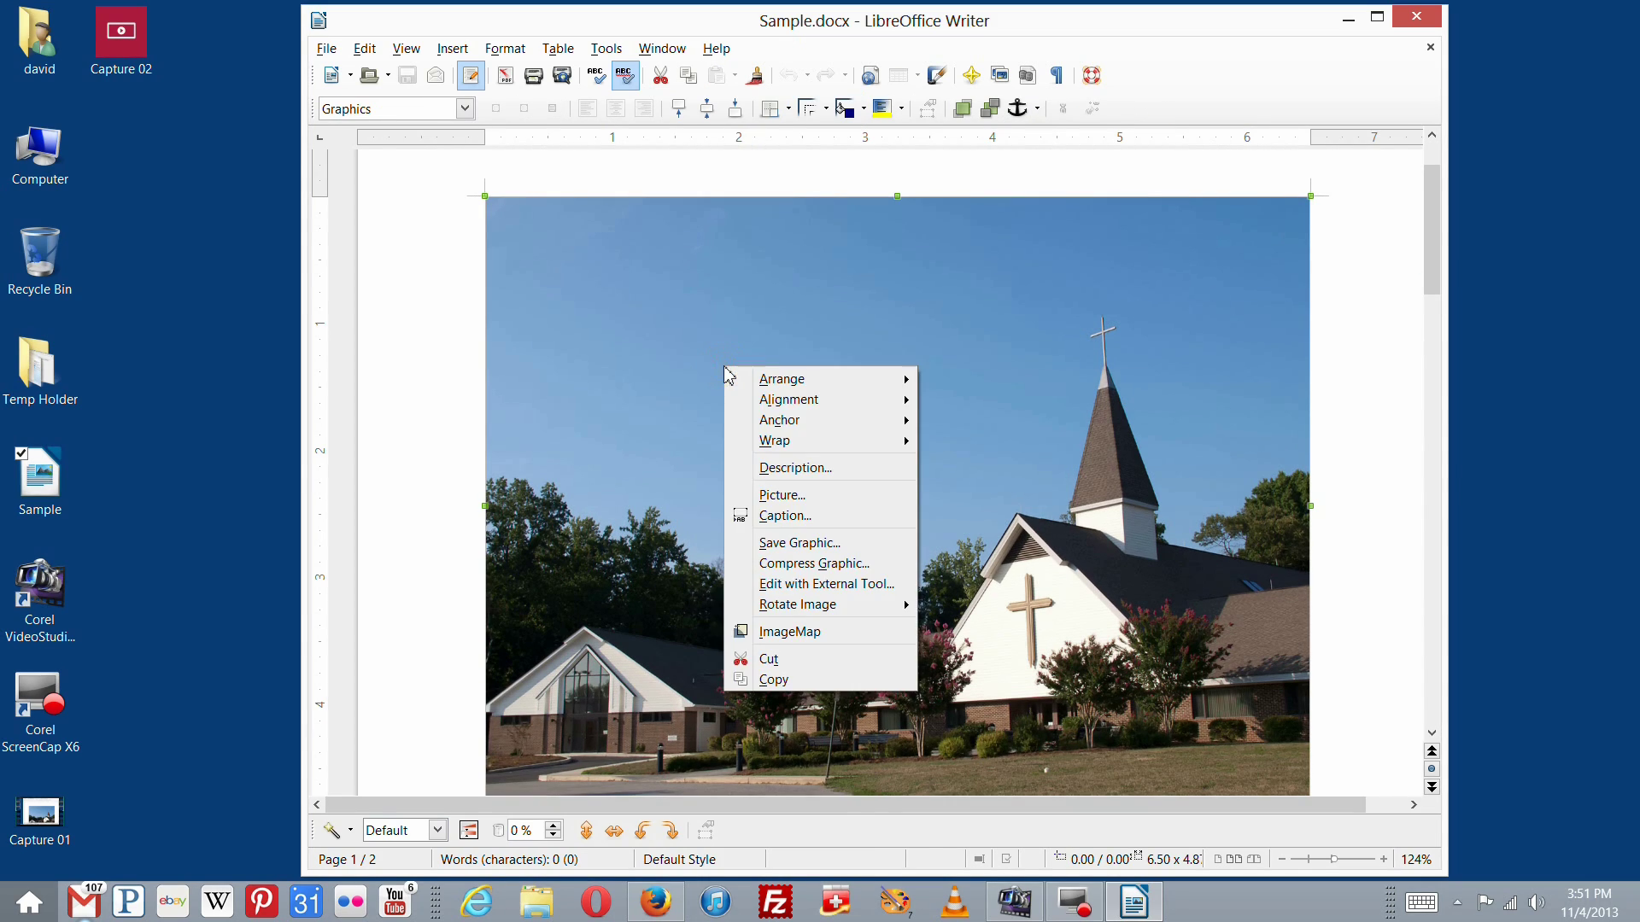
click(780, 551)
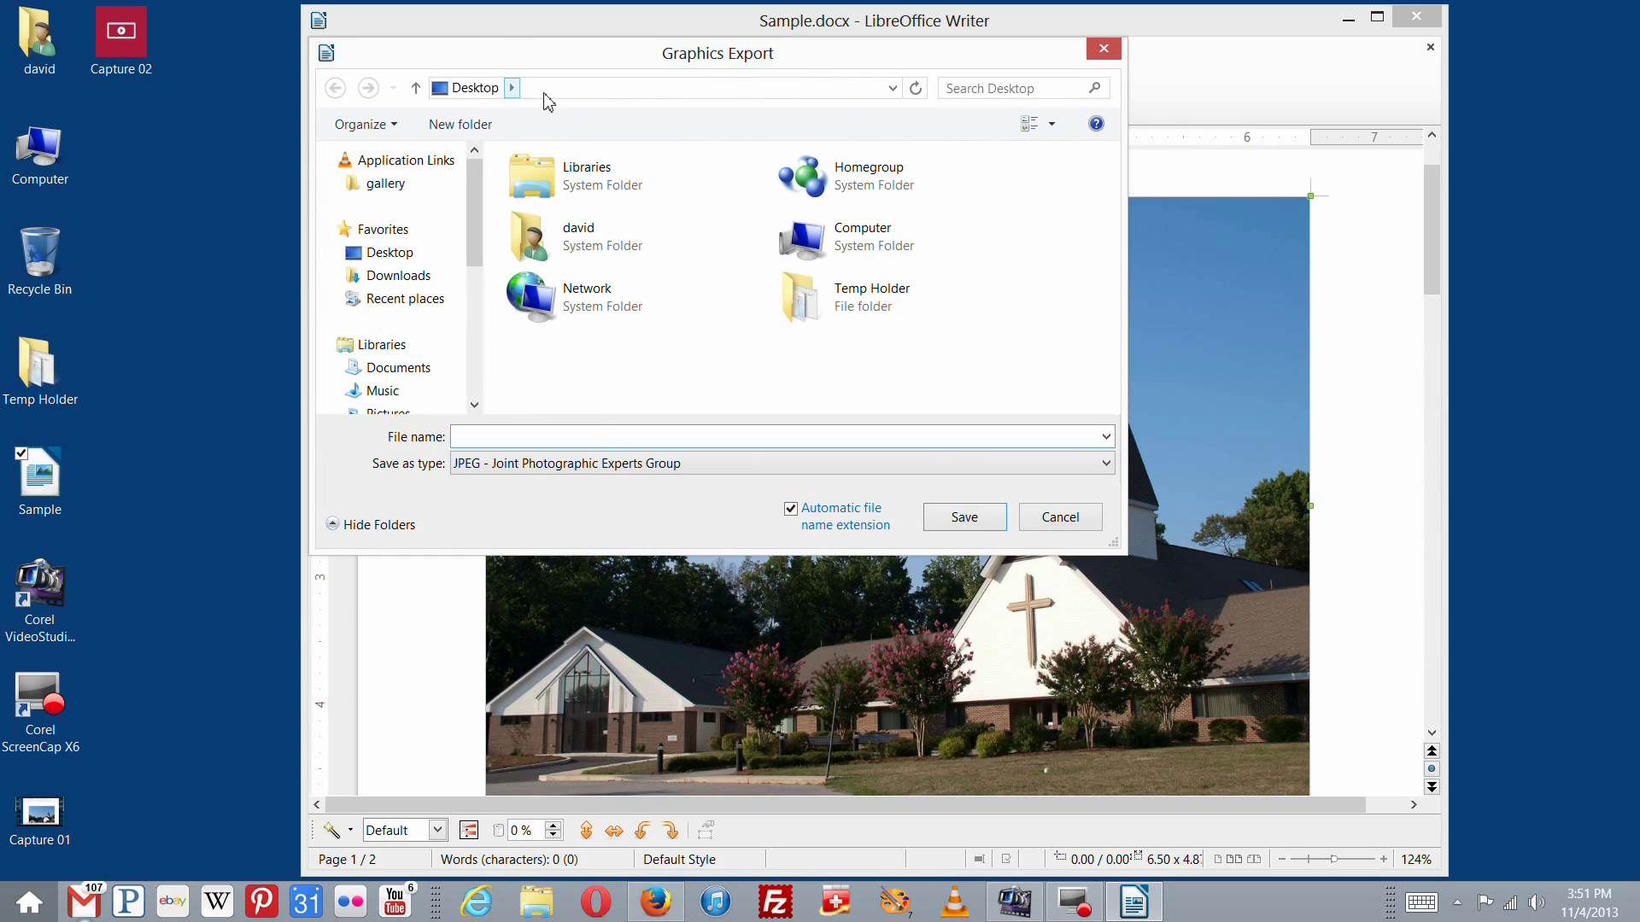
click(611, 436)
text(test)
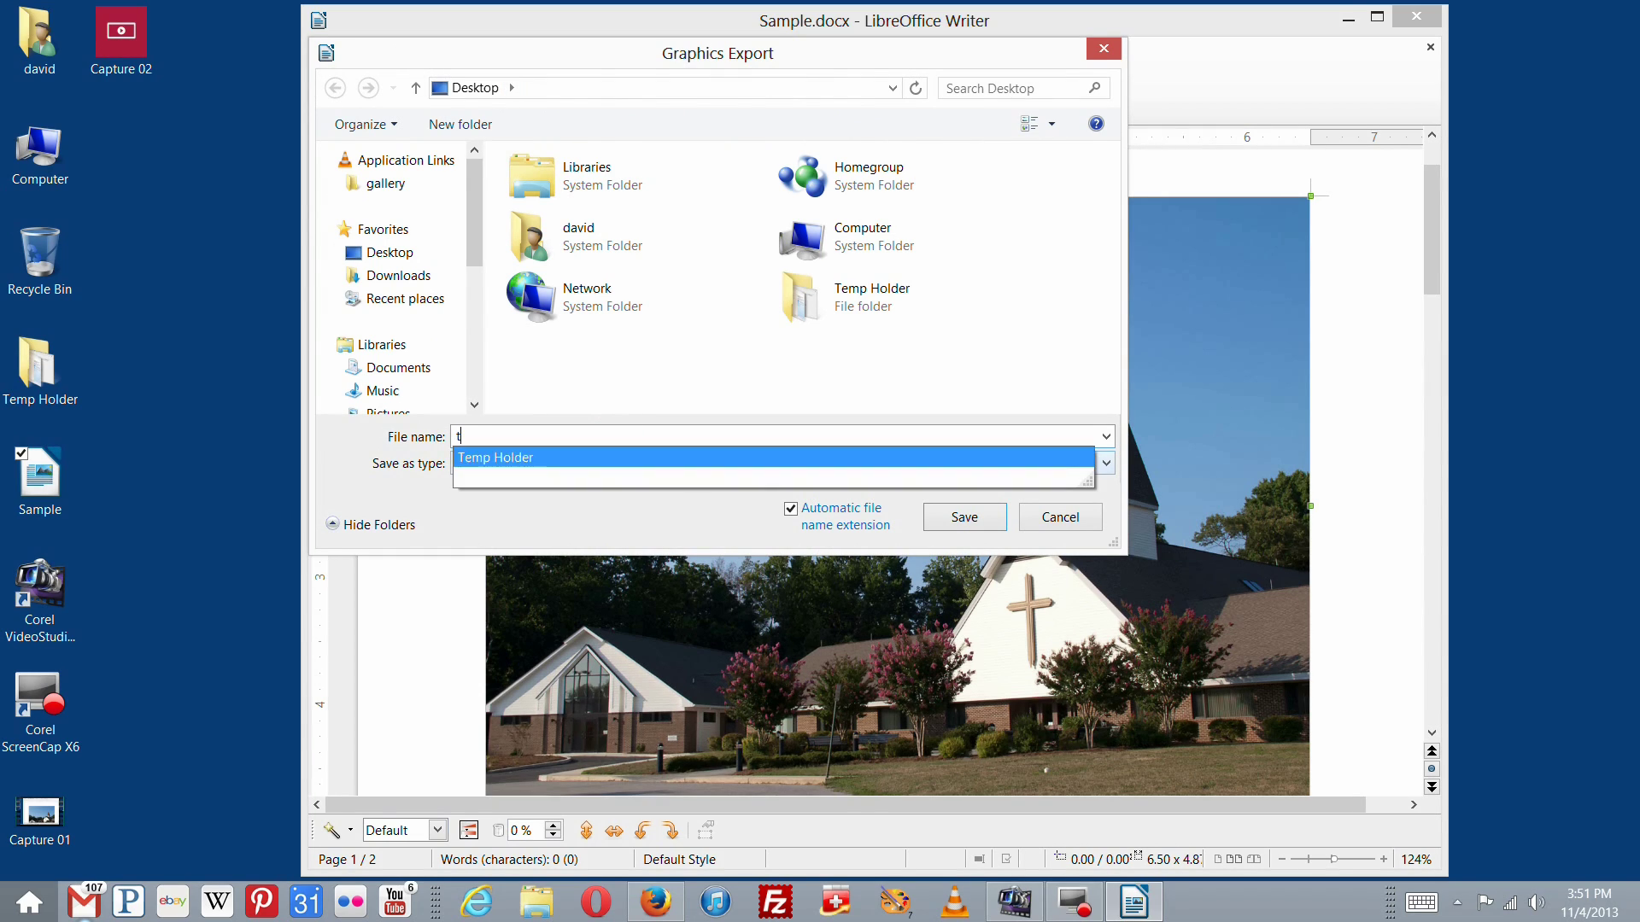
click(961, 517)
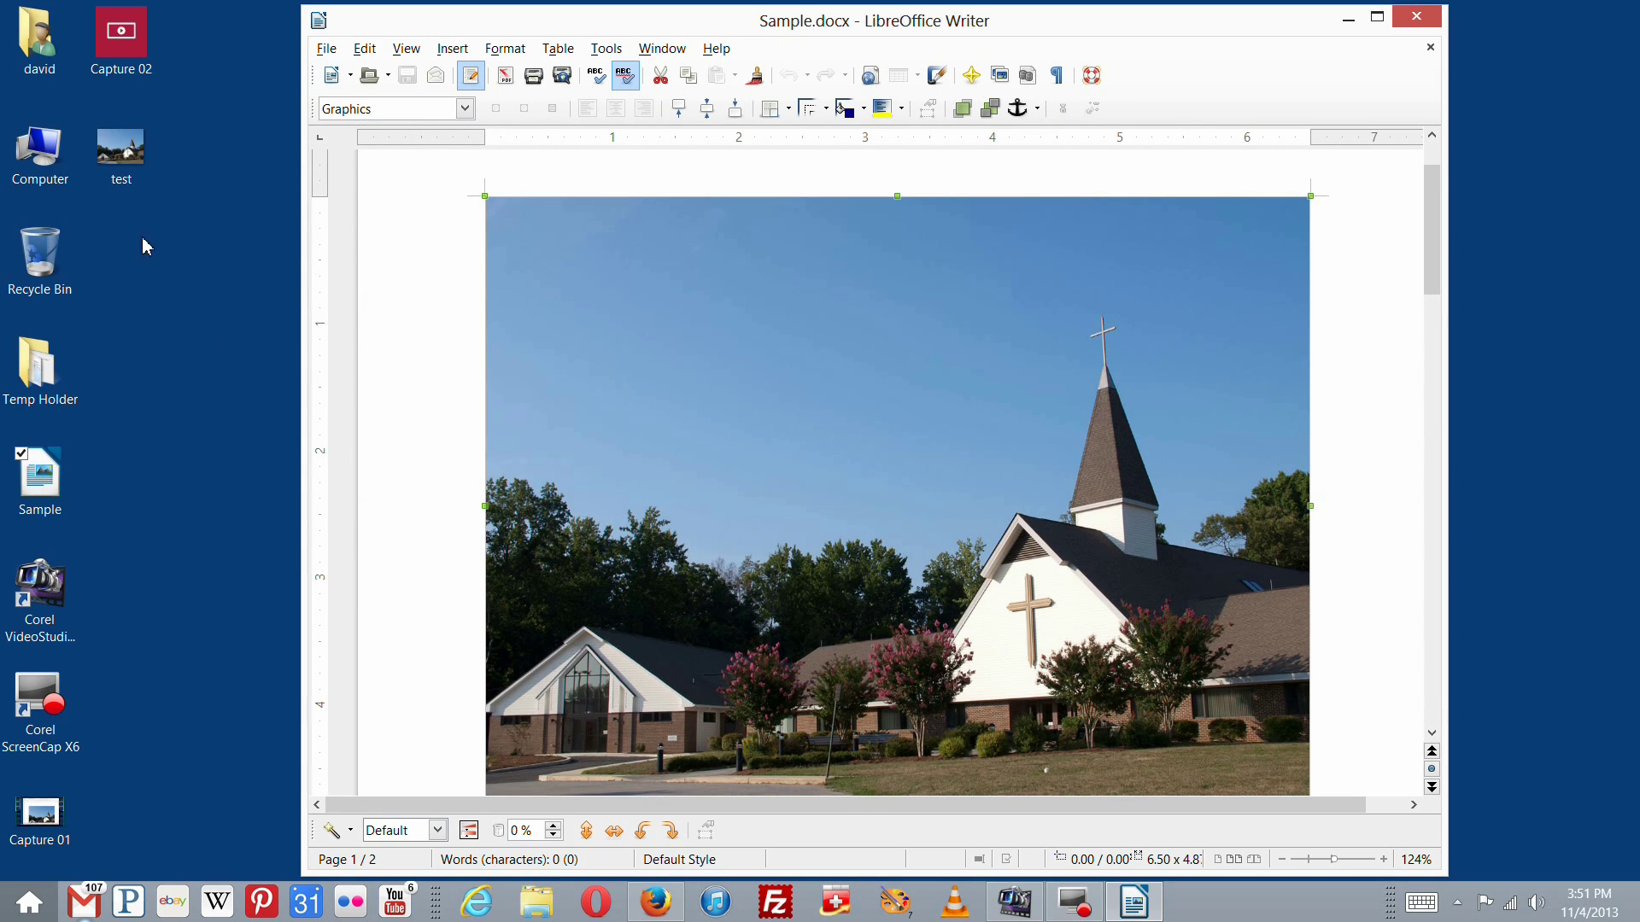
double_click(142, 162)
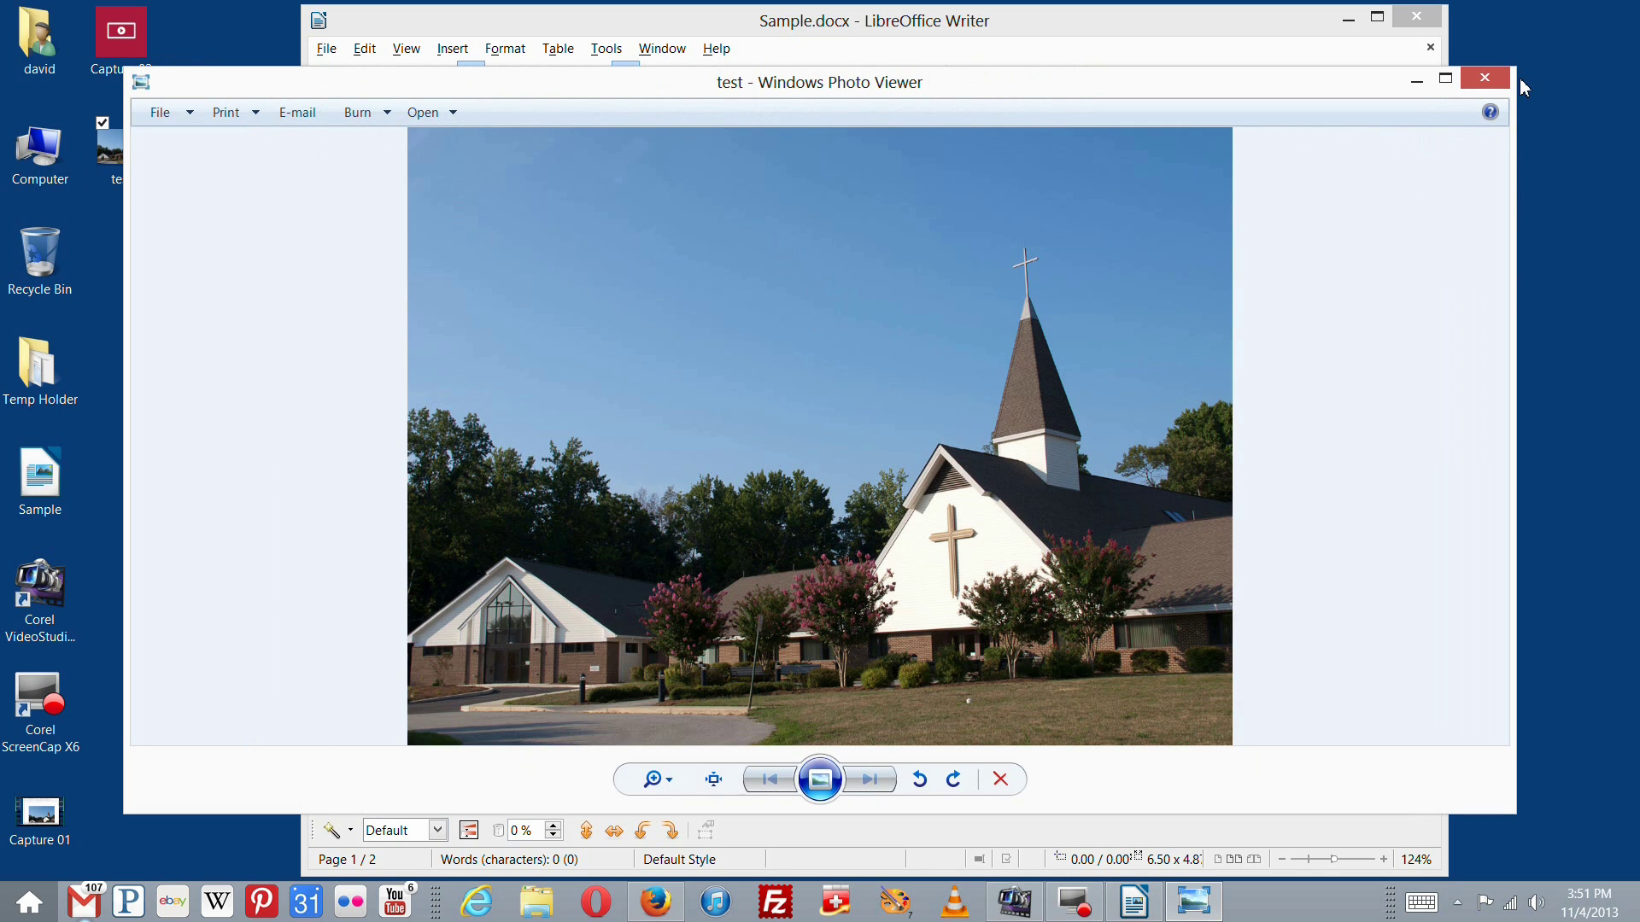
click(1503, 84)
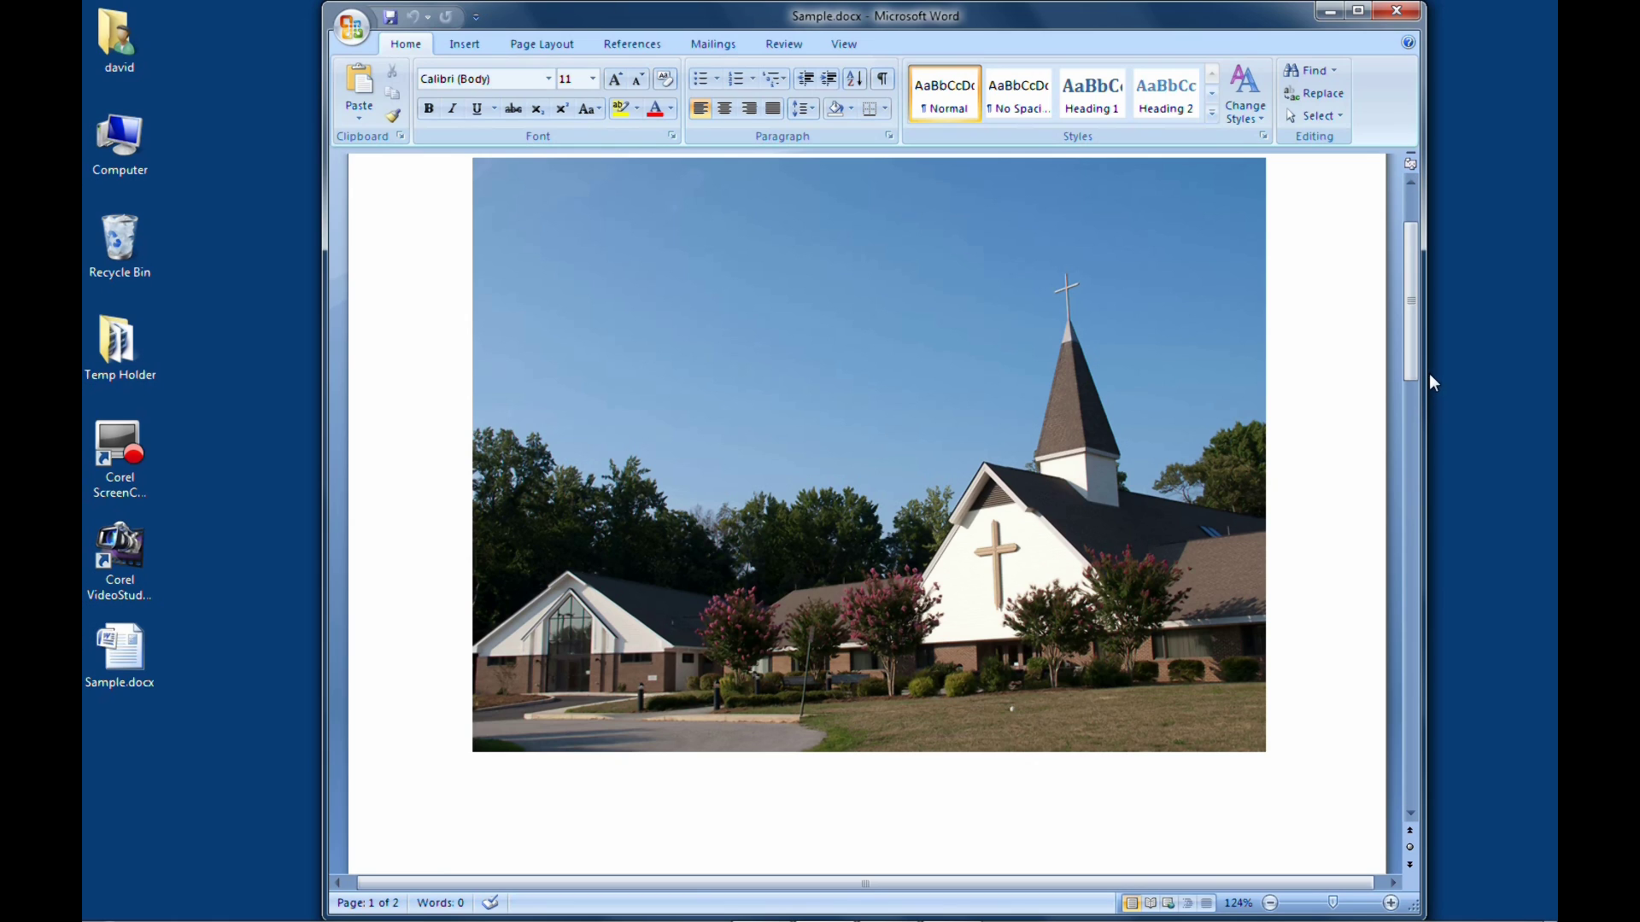
Step: Switch to Sample.docx in Microsoft Word and examine the commands offered for the church photo for a way to save it
drag(1411, 361, 1414, 345)
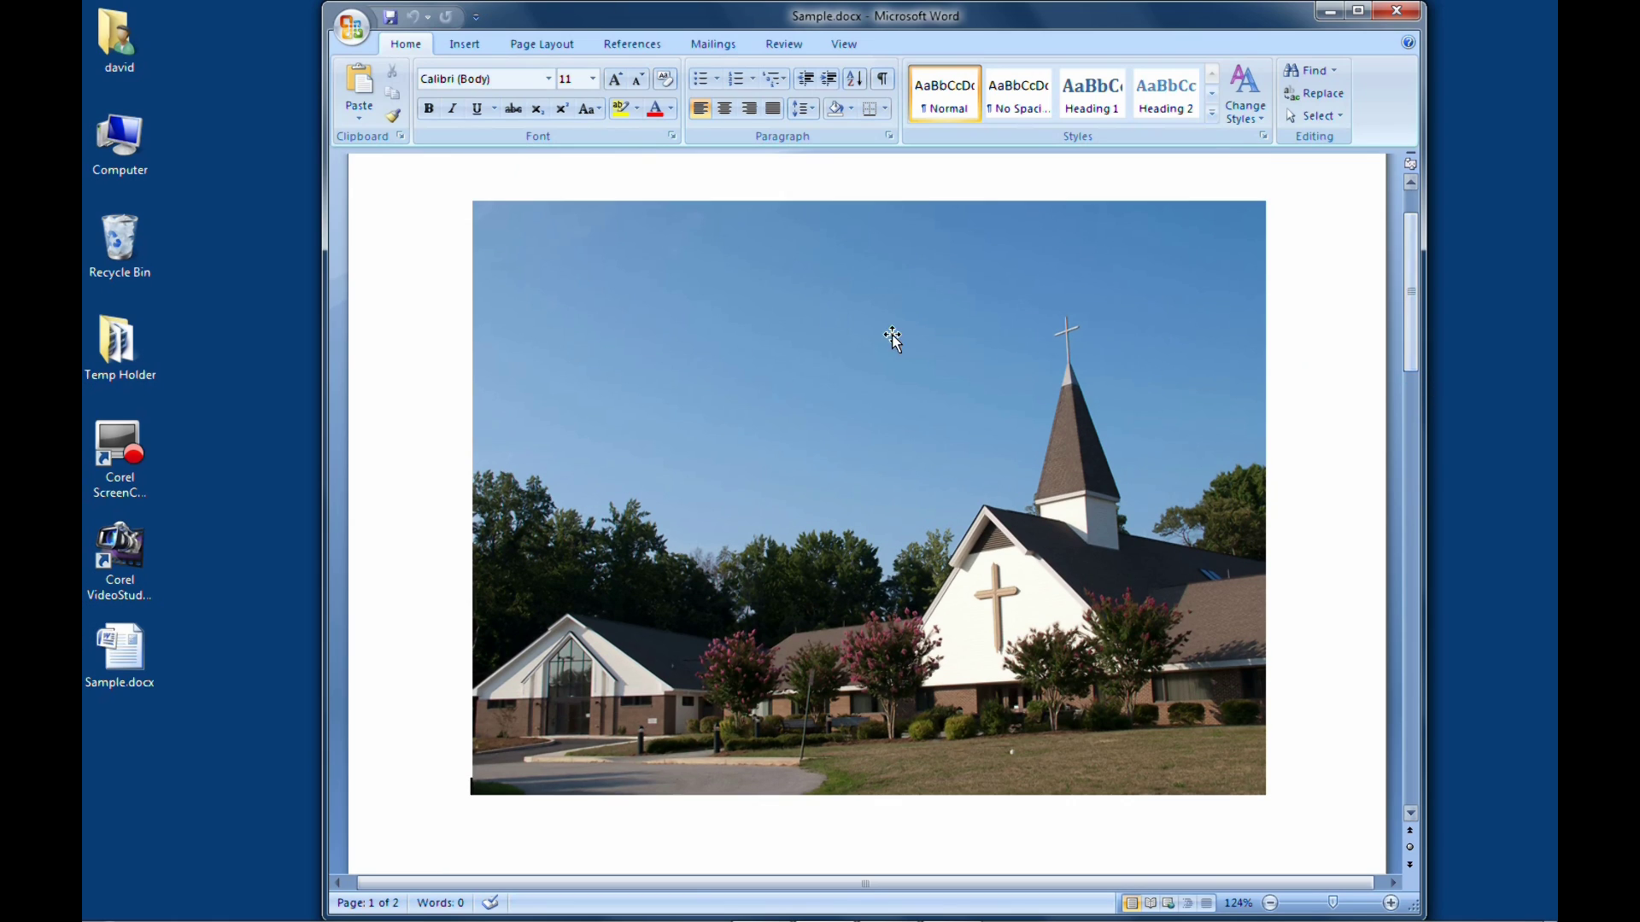
click(816, 336)
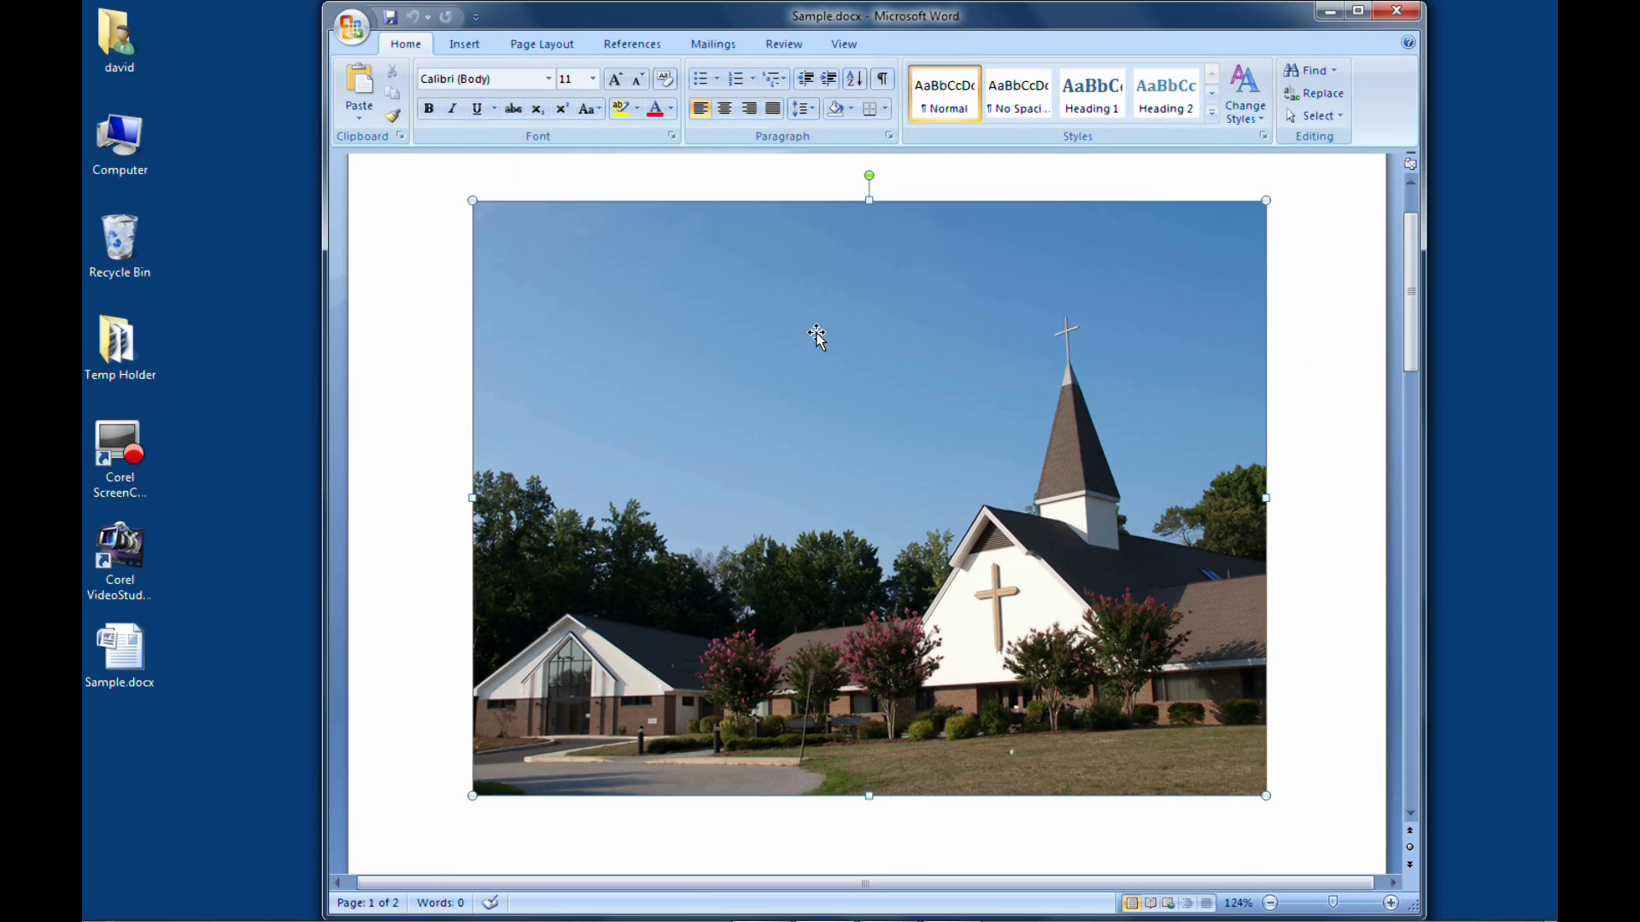
right_click(820, 341)
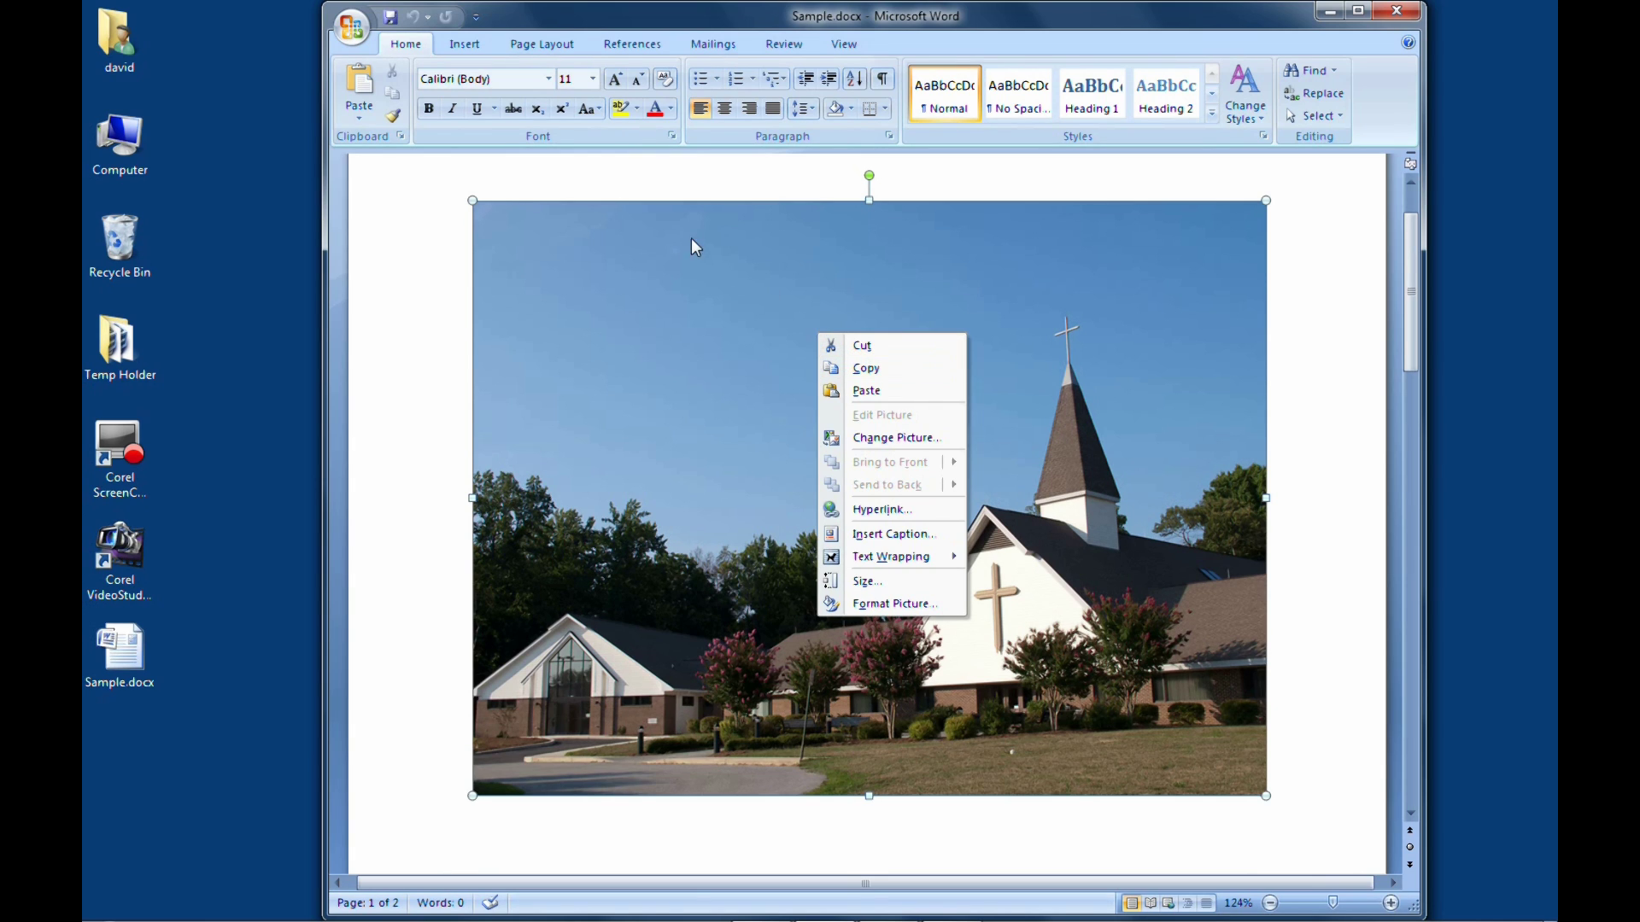
click(382, 247)
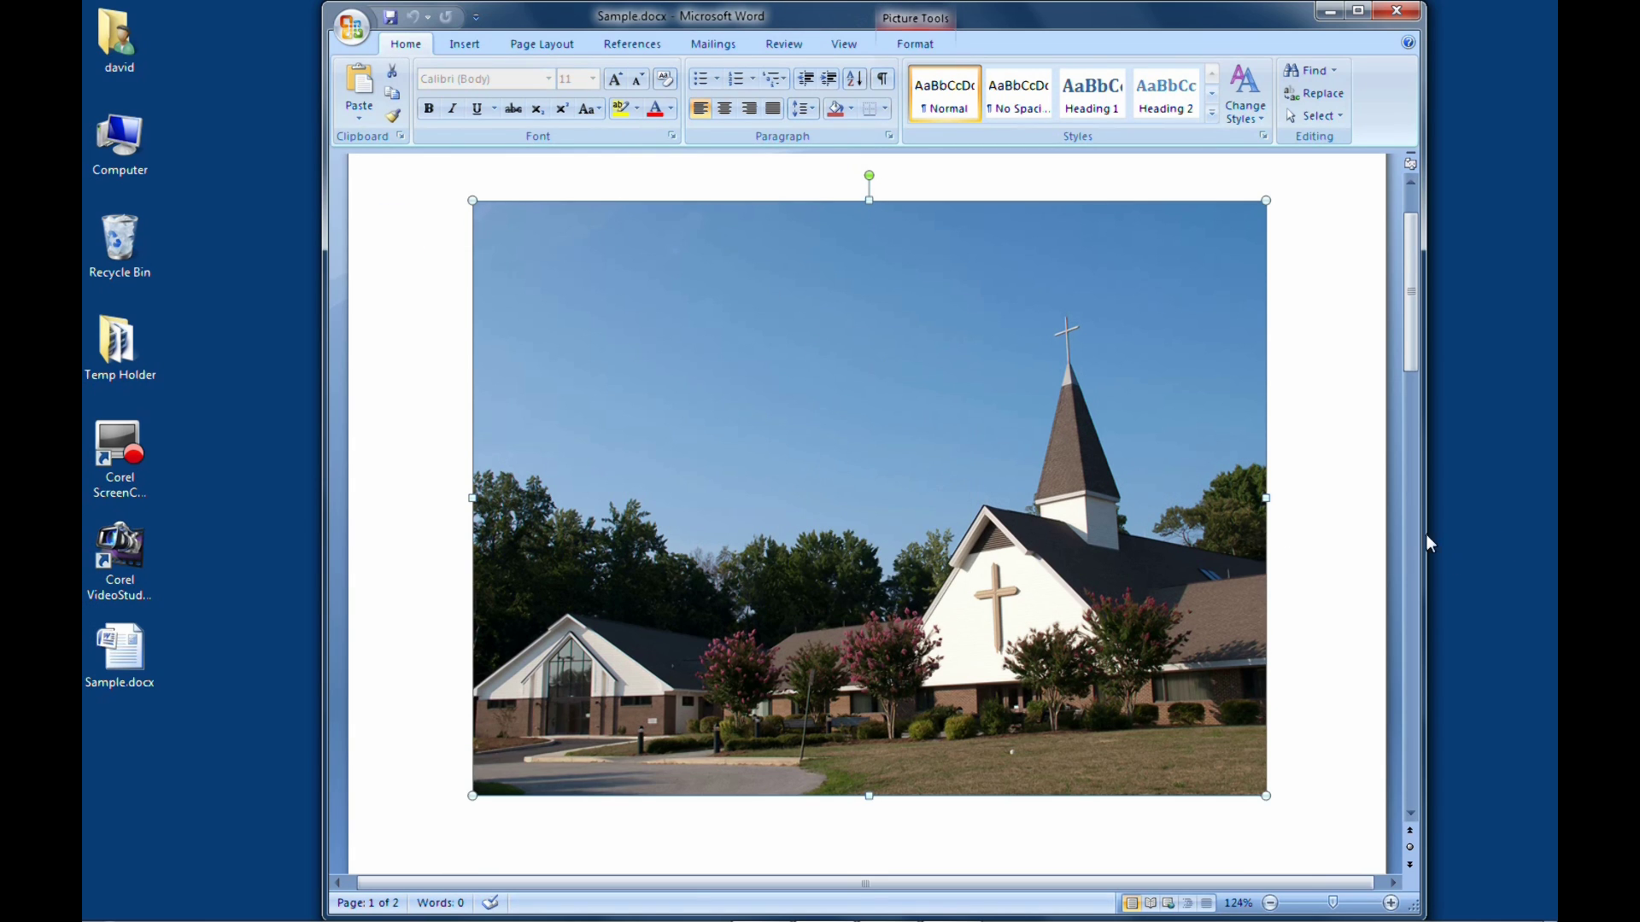
Step: Save a copy of the document to the Desktop as Sample.htm in the Web Page (*.htm;*.html) format
drag(1407, 537, 1396, 166)
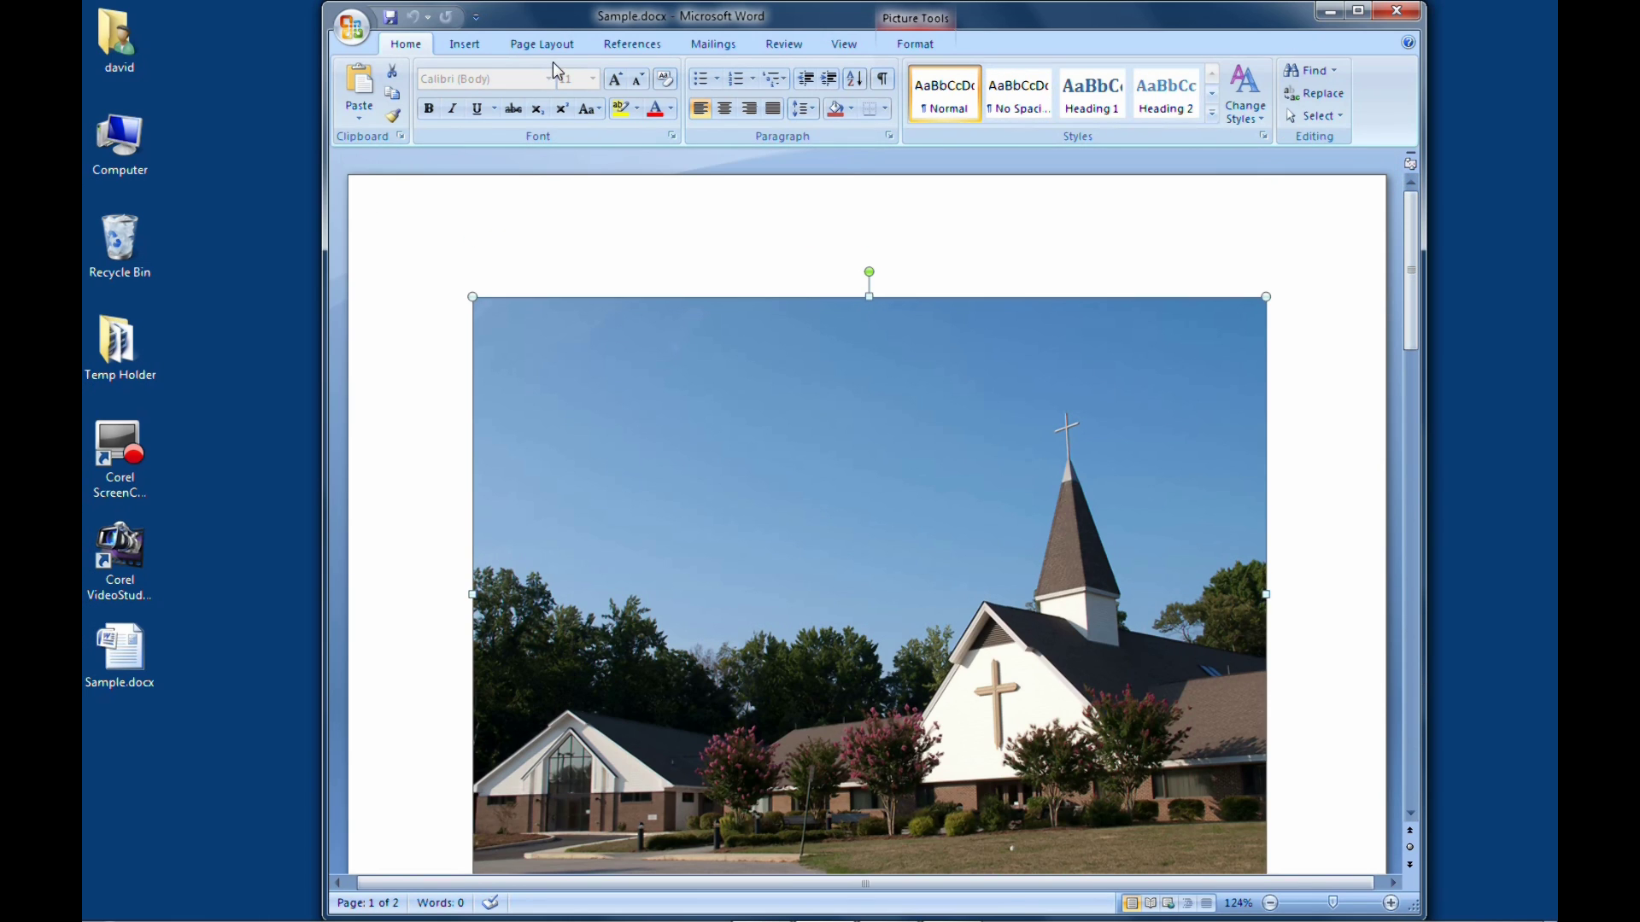
click(347, 27)
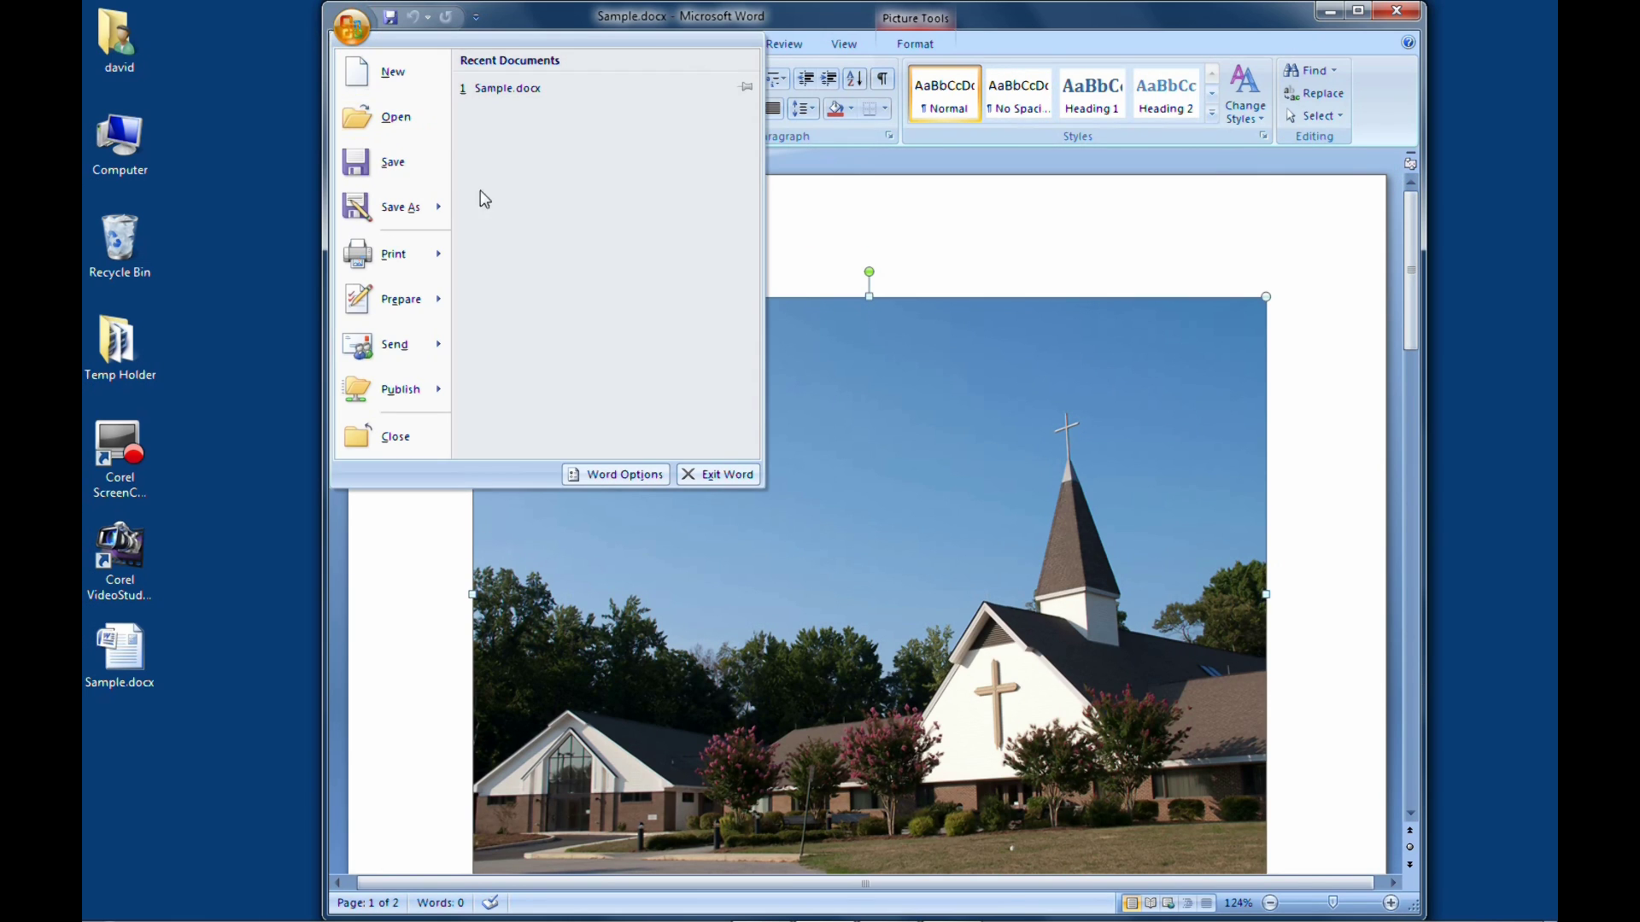
mouse_move(435, 212)
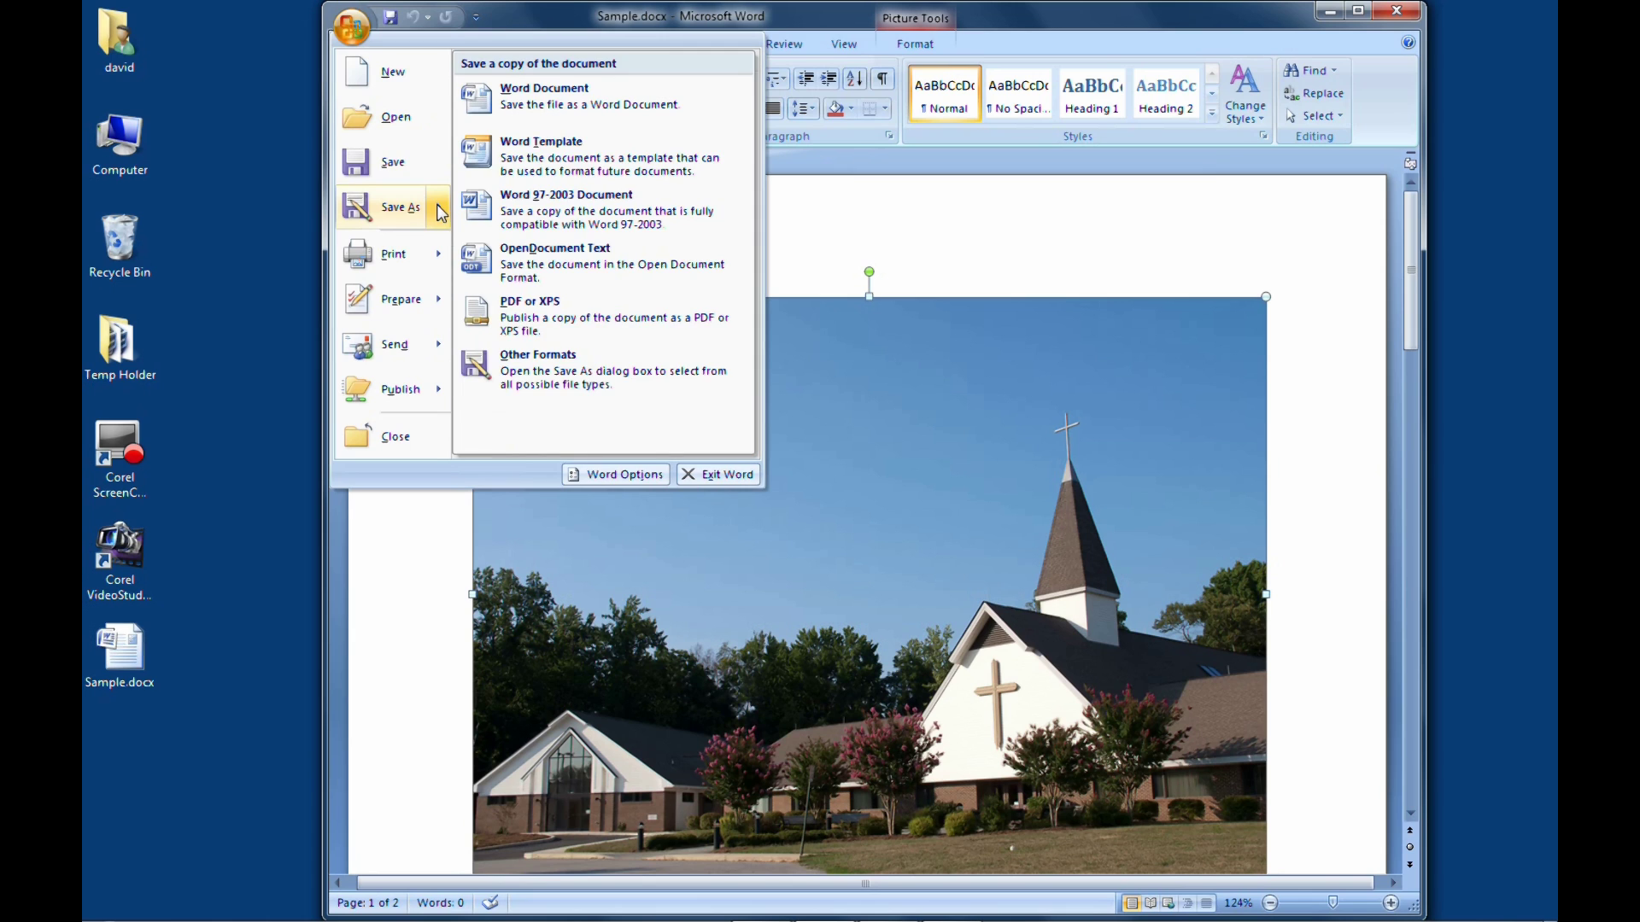
click(556, 376)
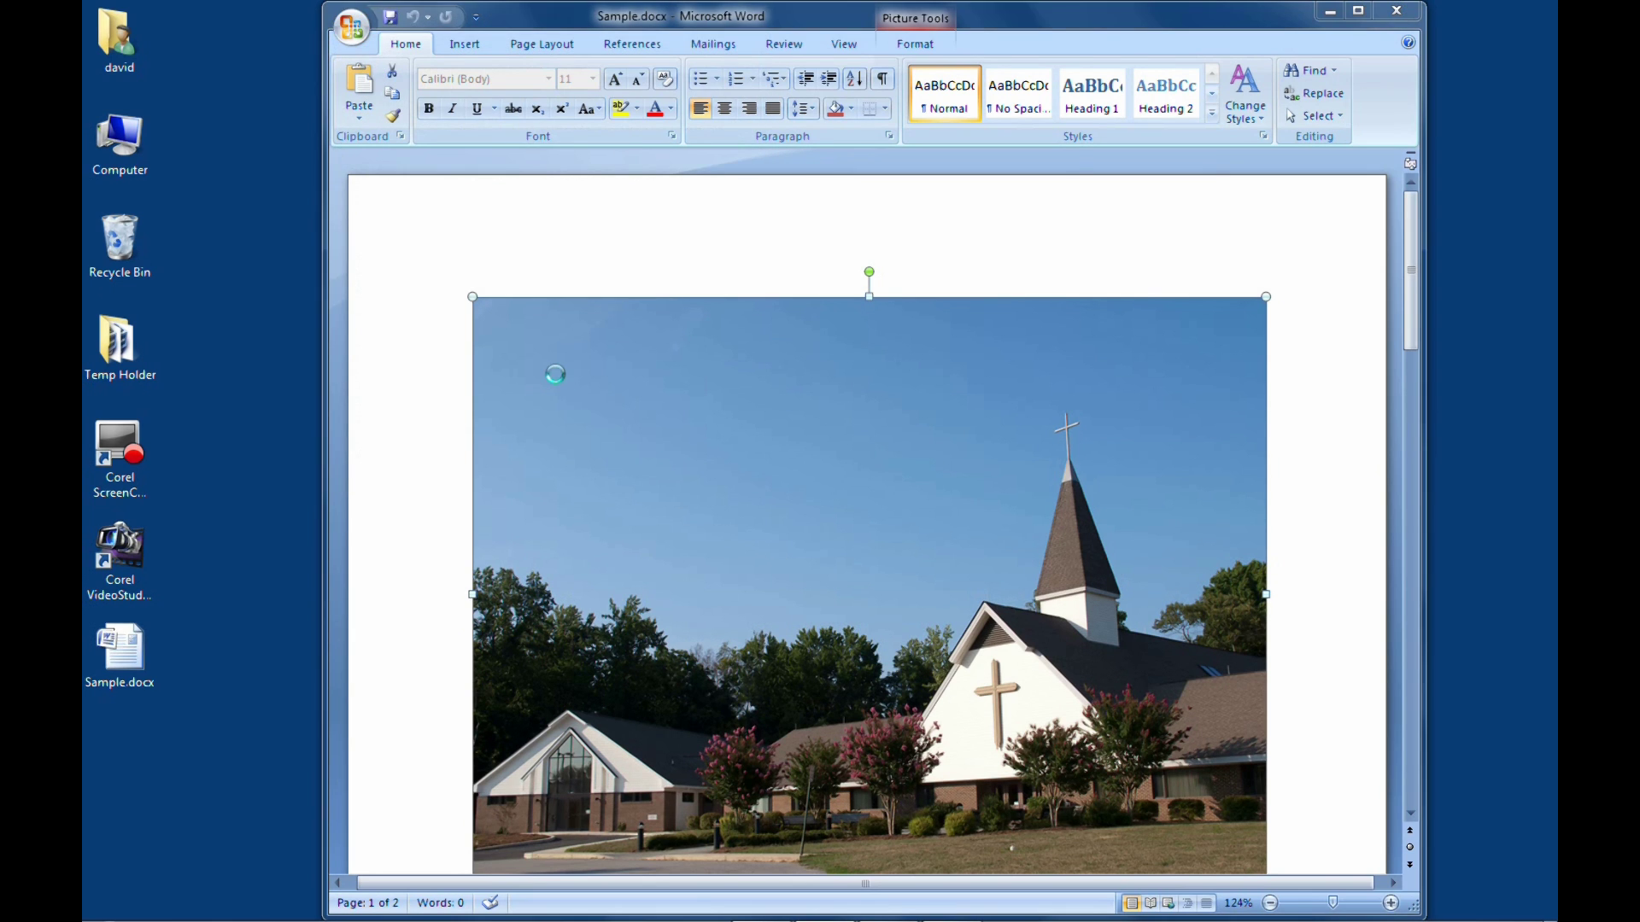
click(556, 376)
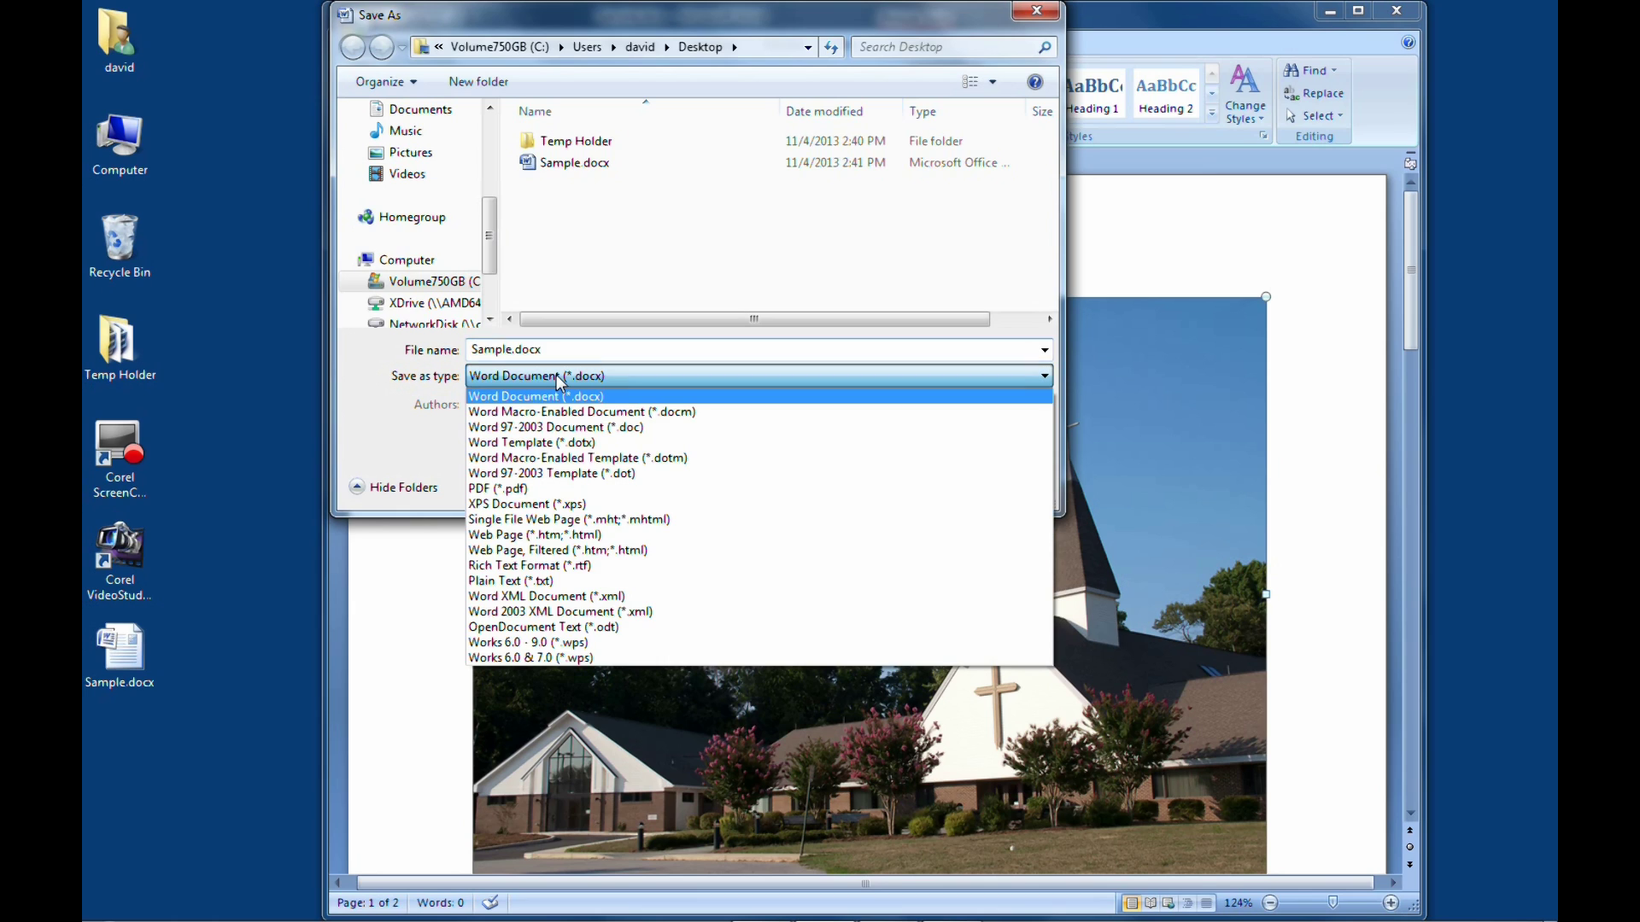
click(618, 536)
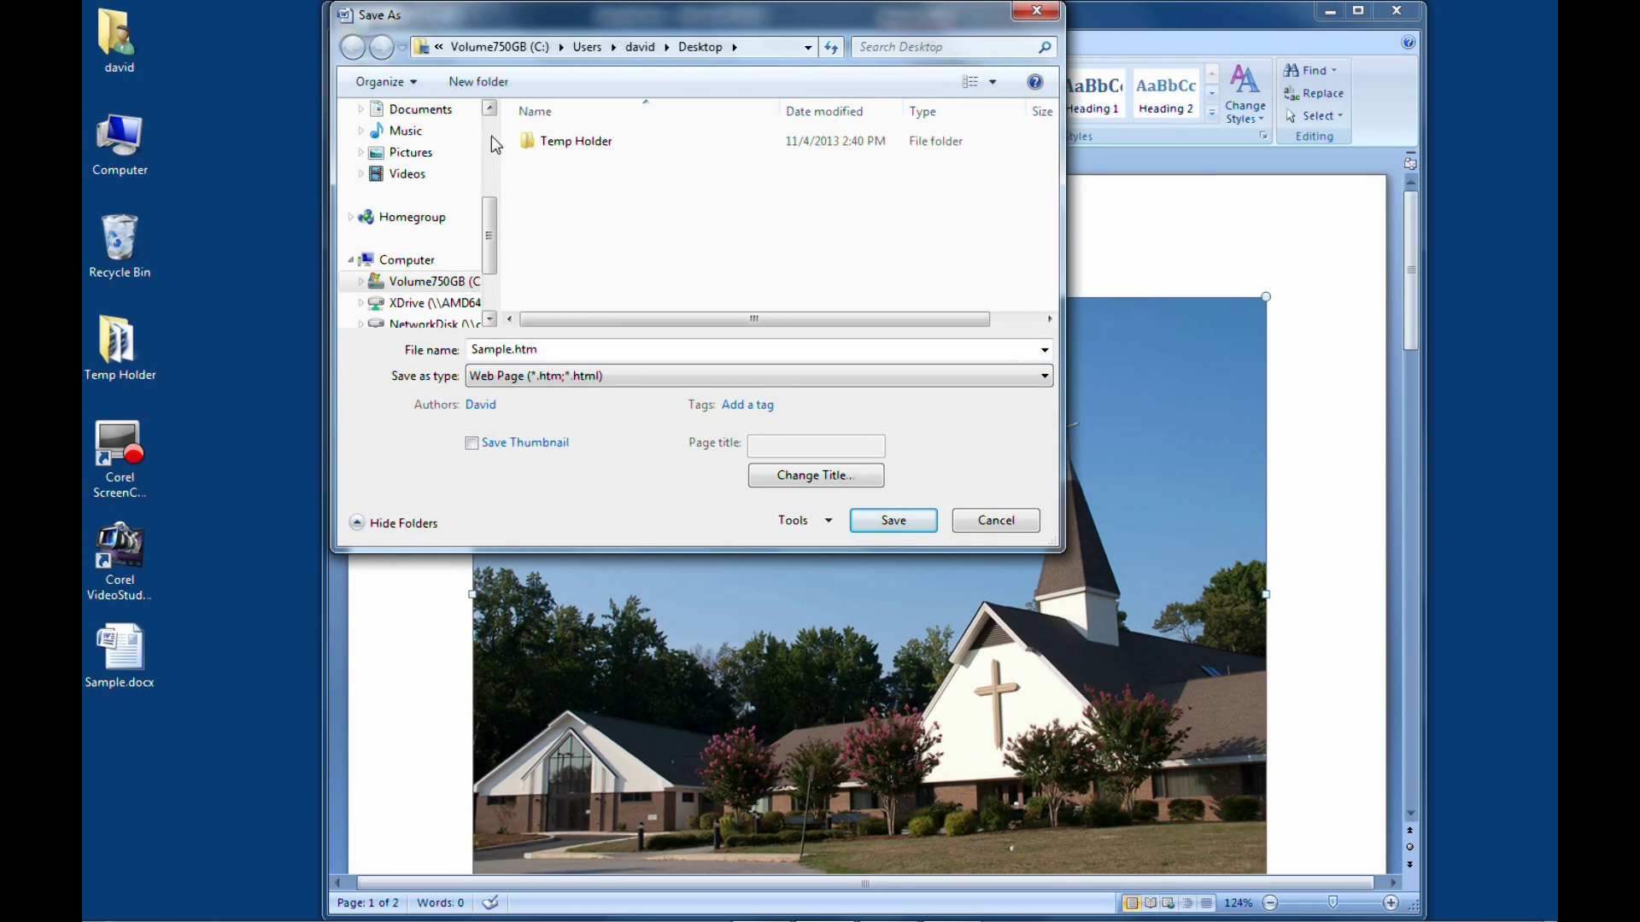
scroll(495, 144, up, 3)
click(429, 155)
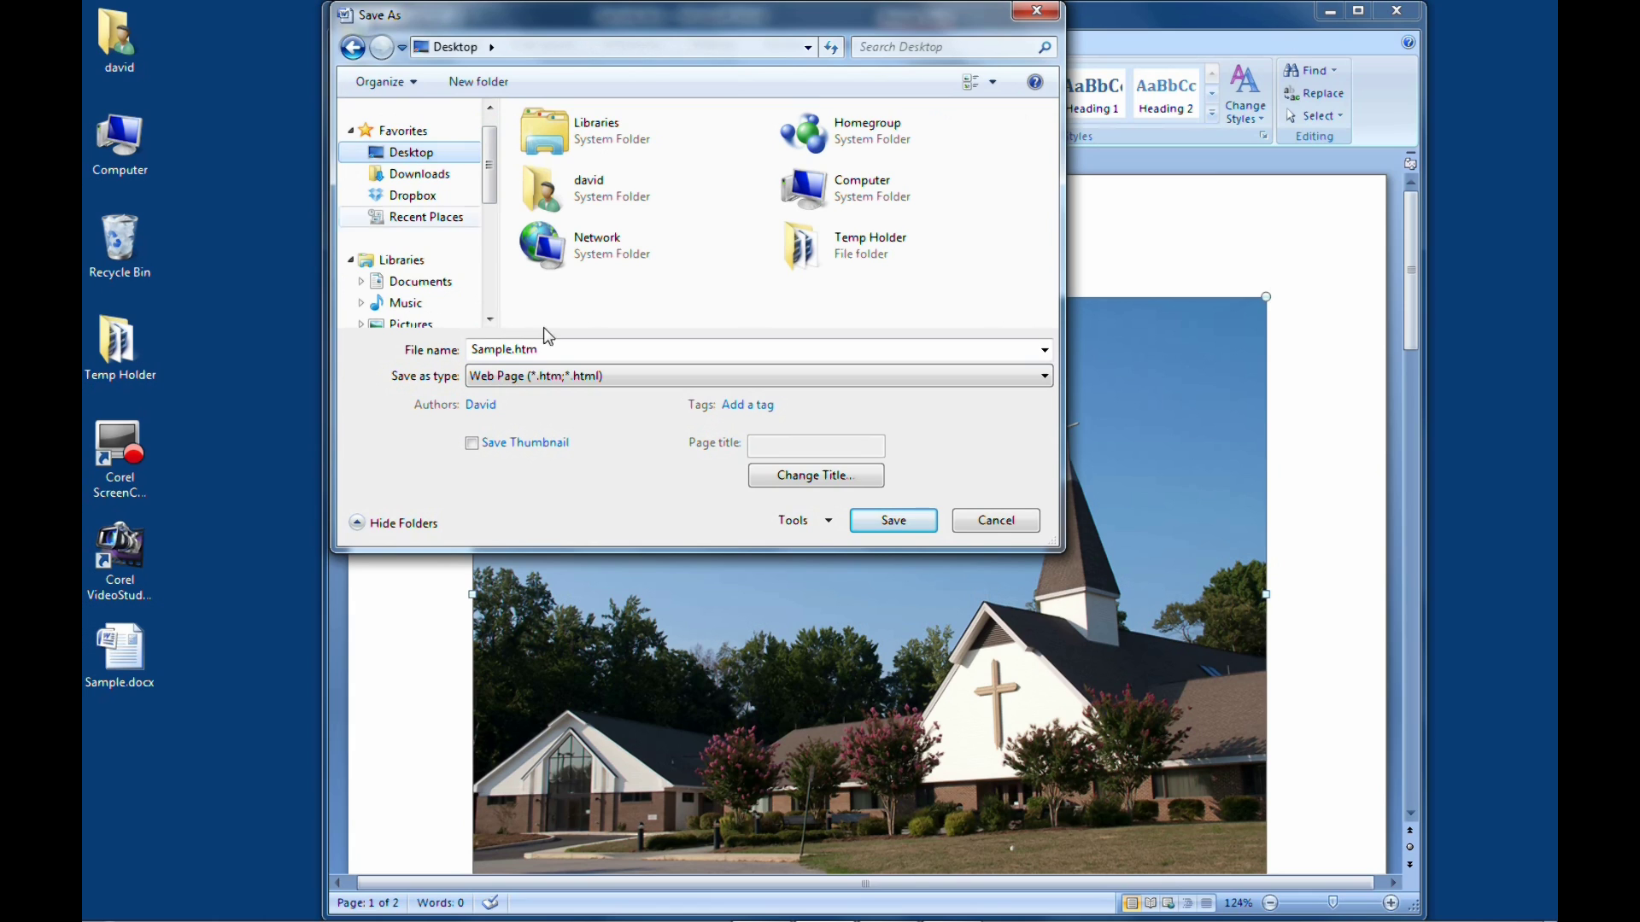
click(896, 523)
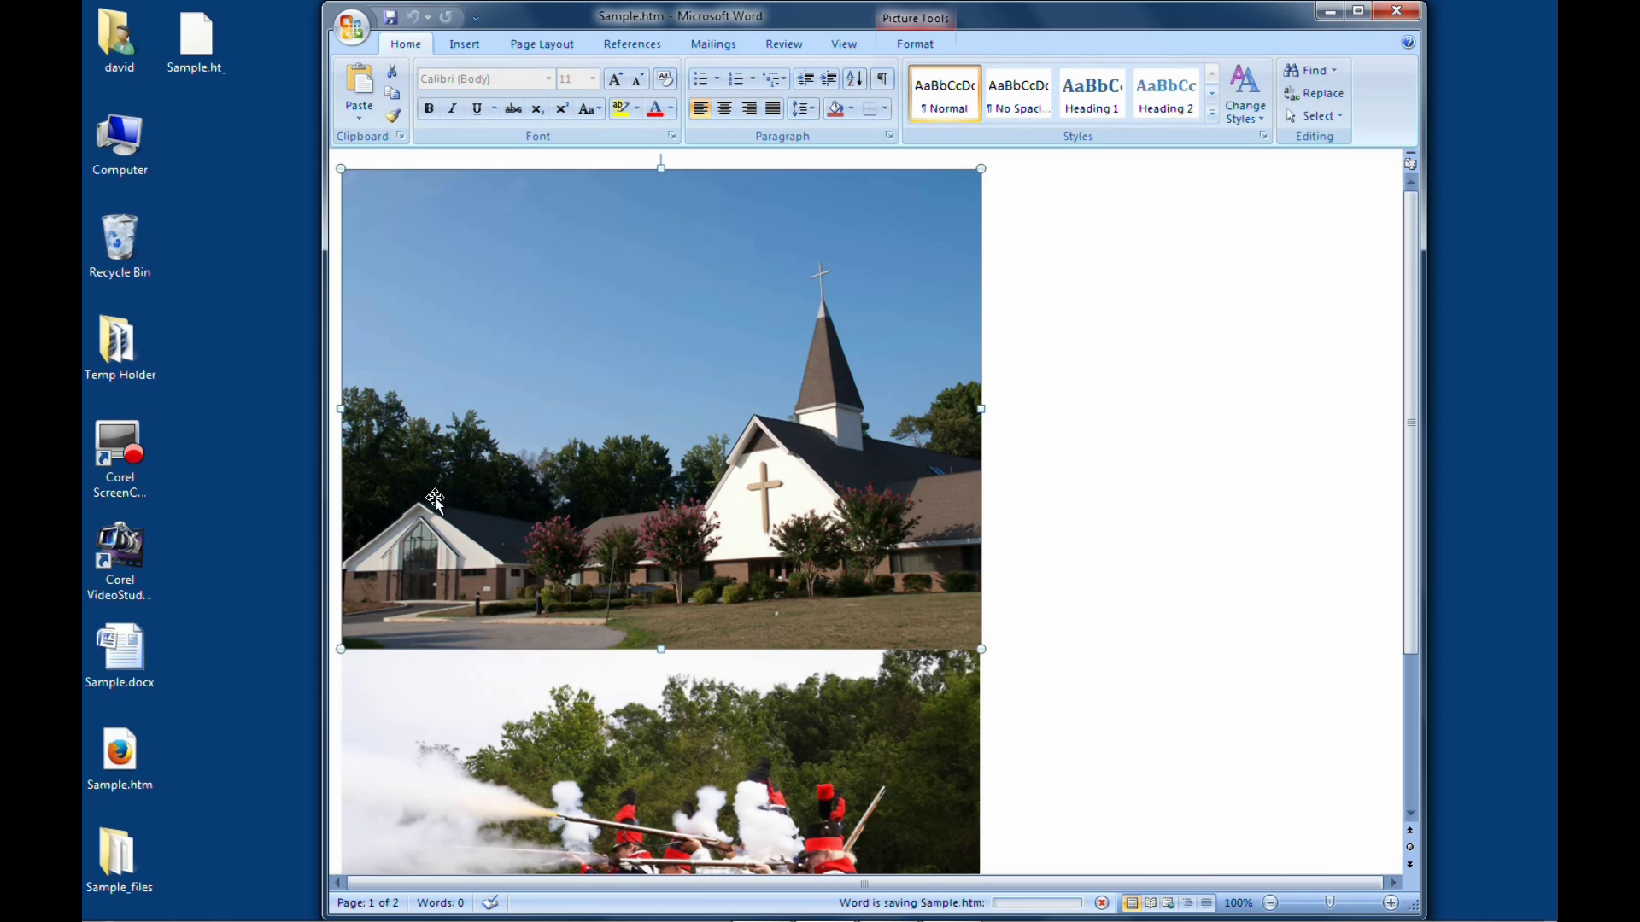
Step: Move the Sample_files folder on the desktop to the spot directly below Sample.docx
click(112, 783)
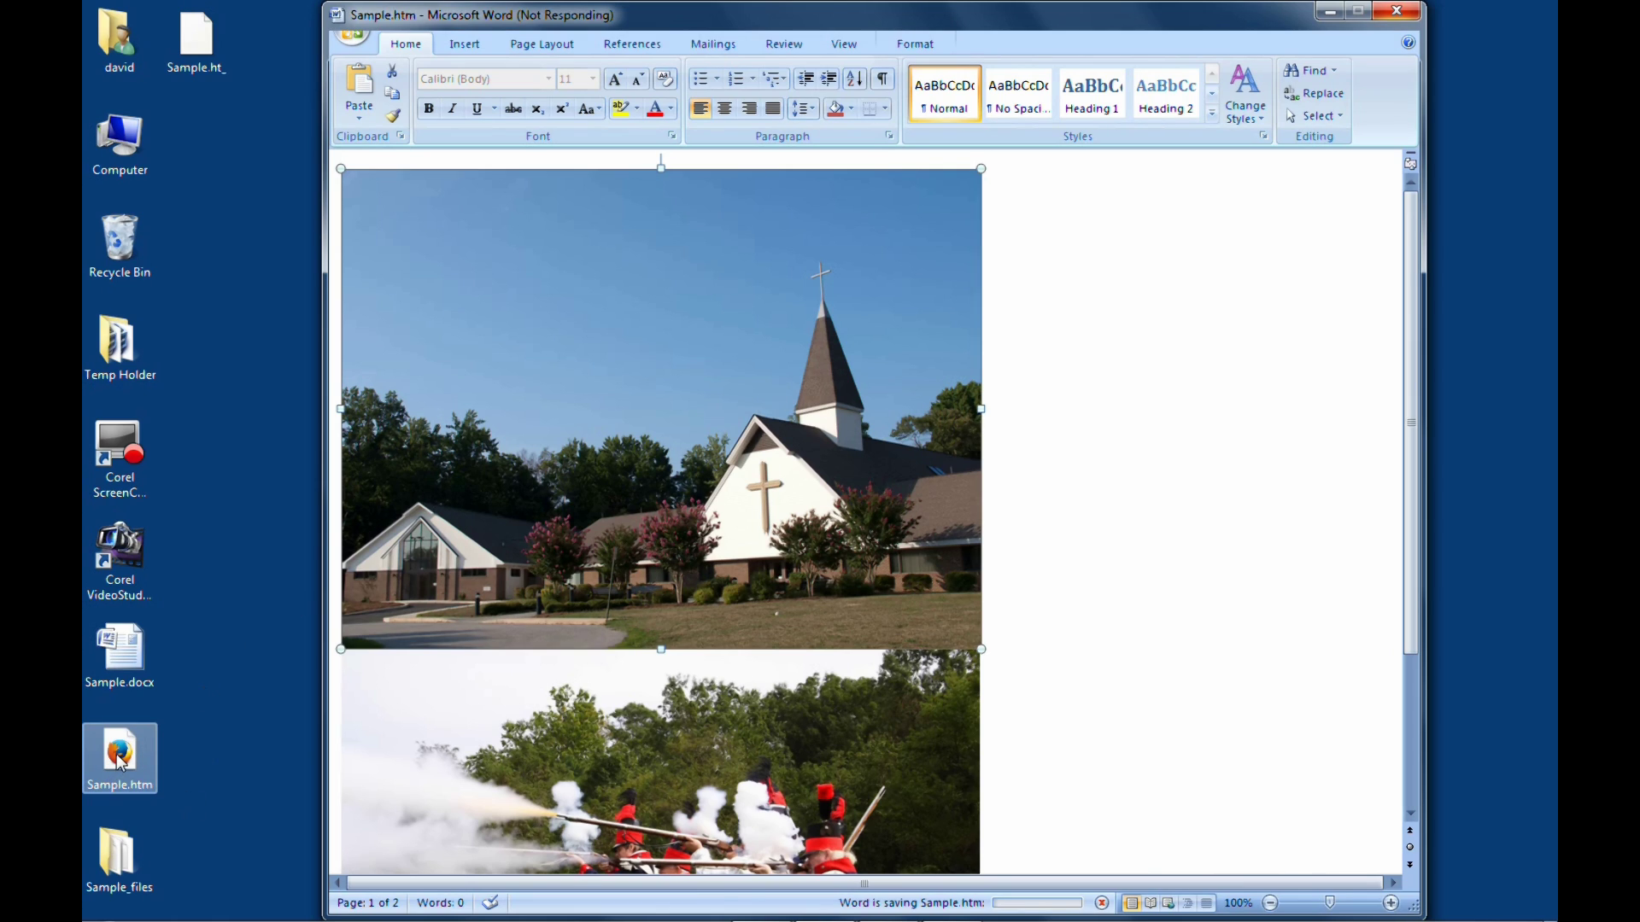
click(125, 841)
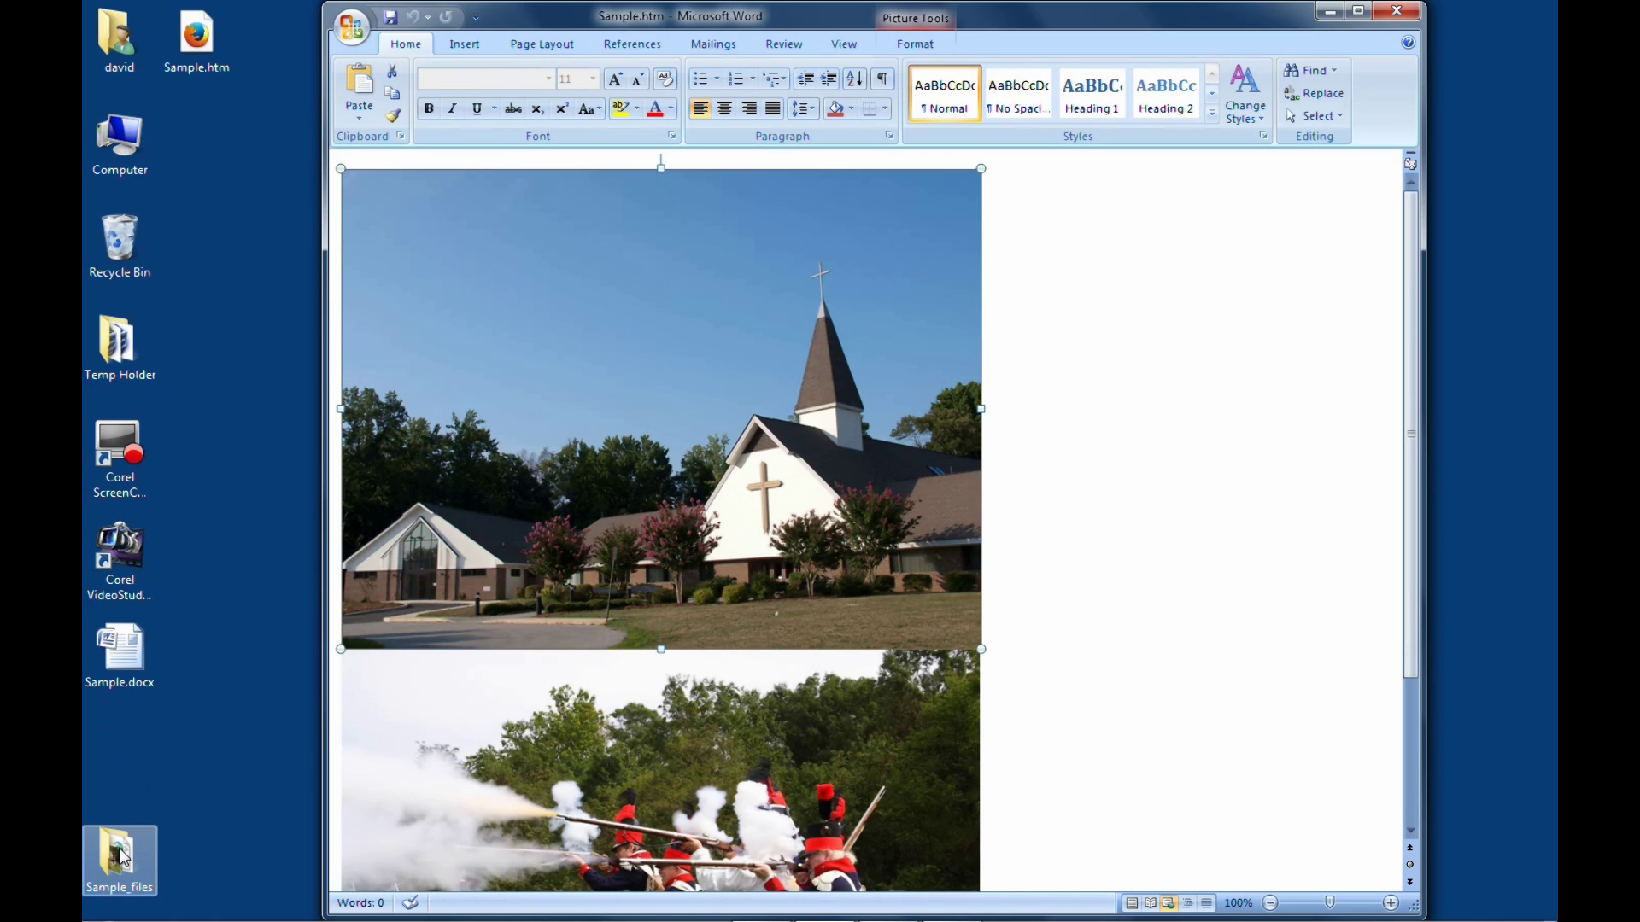
drag(147, 857, 142, 743)
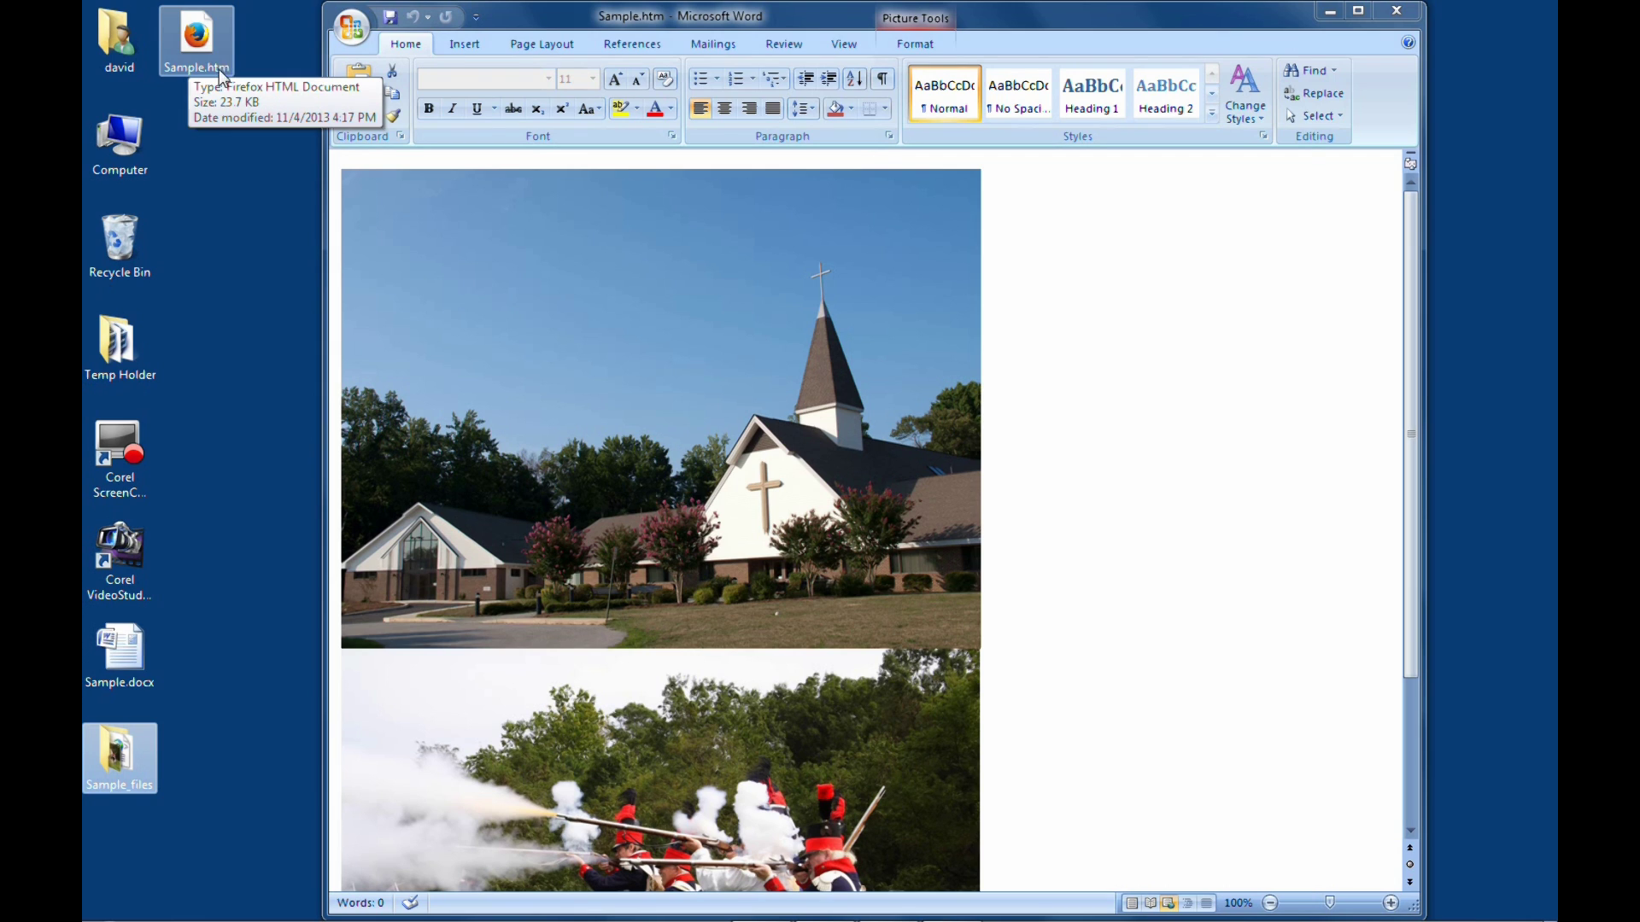
Step: Open the Sample_files folder and compare the extracted images image001.jpg to image004.jpg
double_click(130, 767)
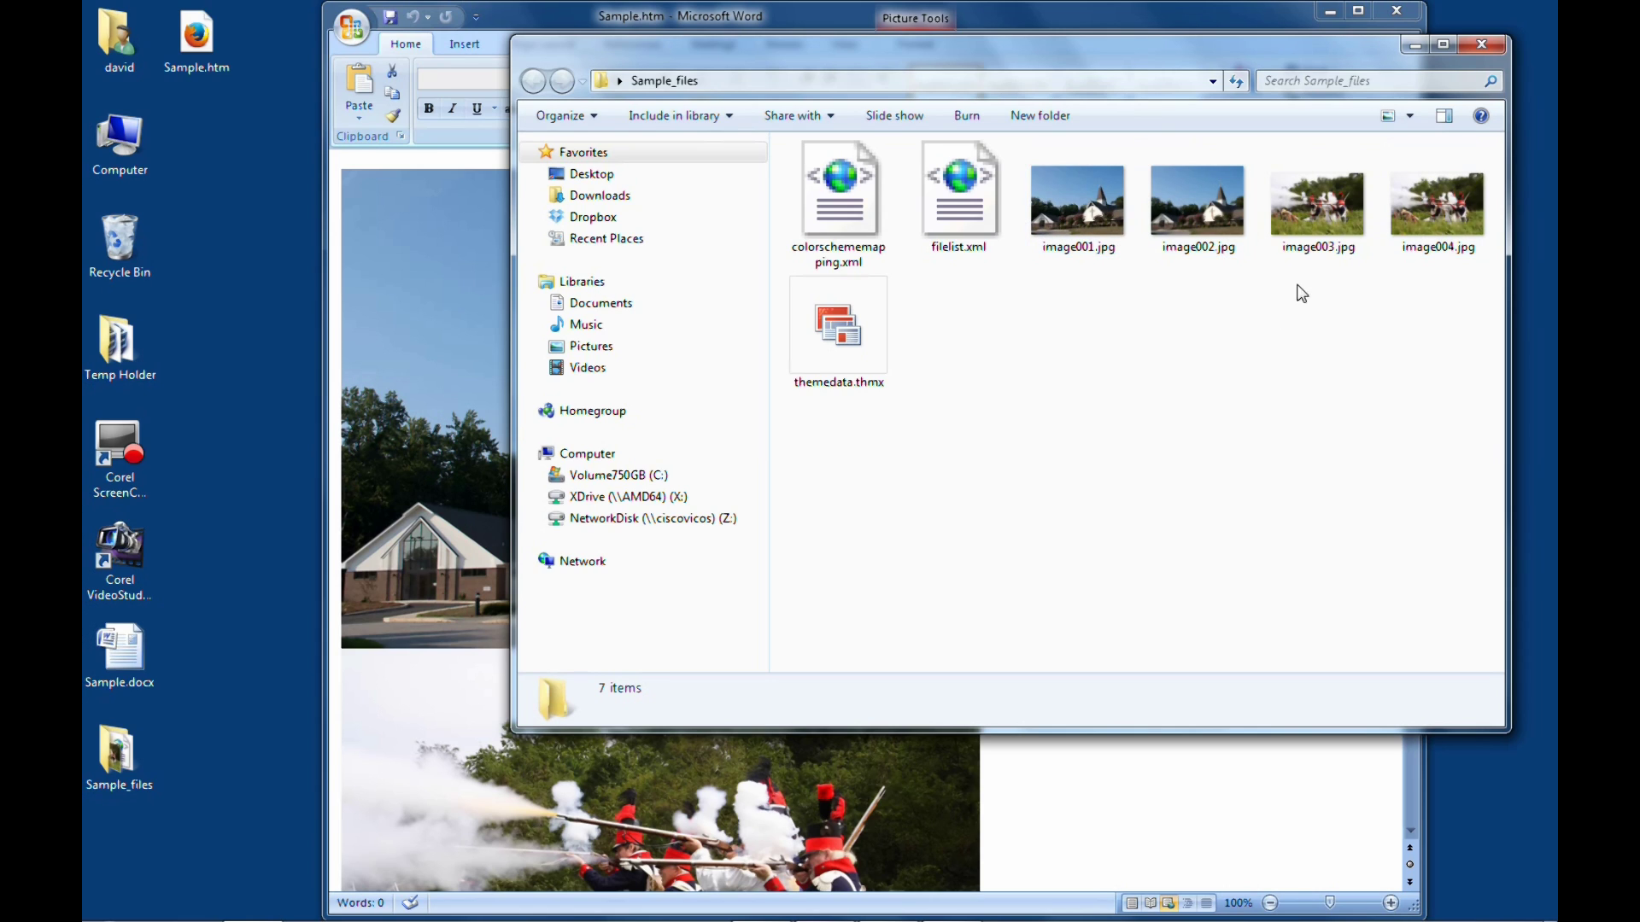
mouse_move(1081, 210)
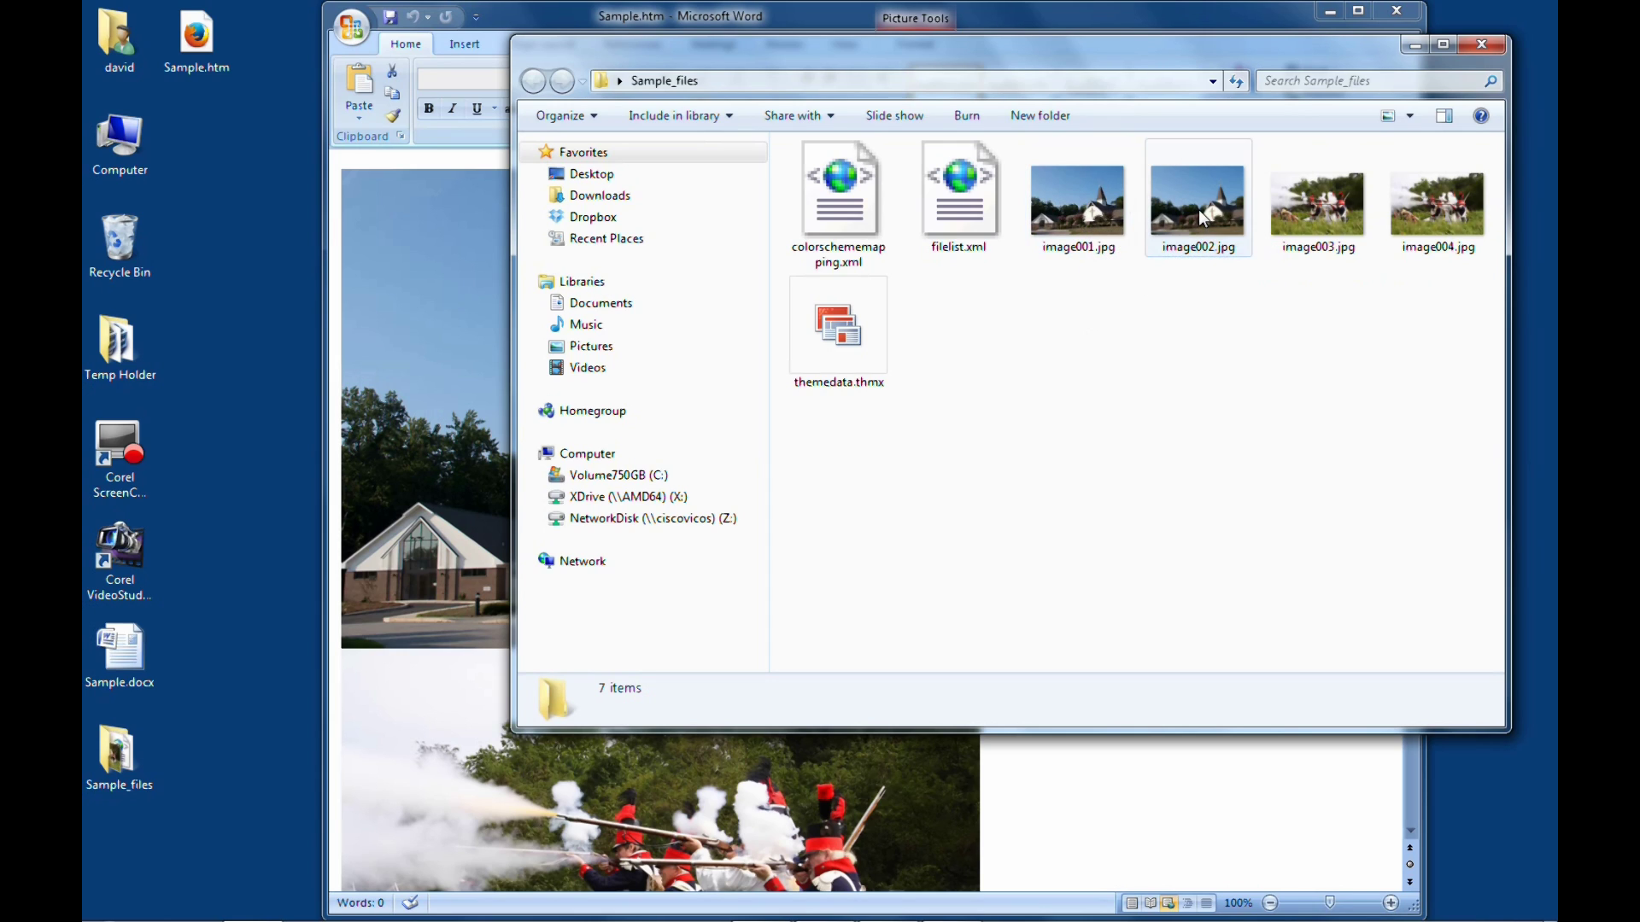
mouse_move(1201, 211)
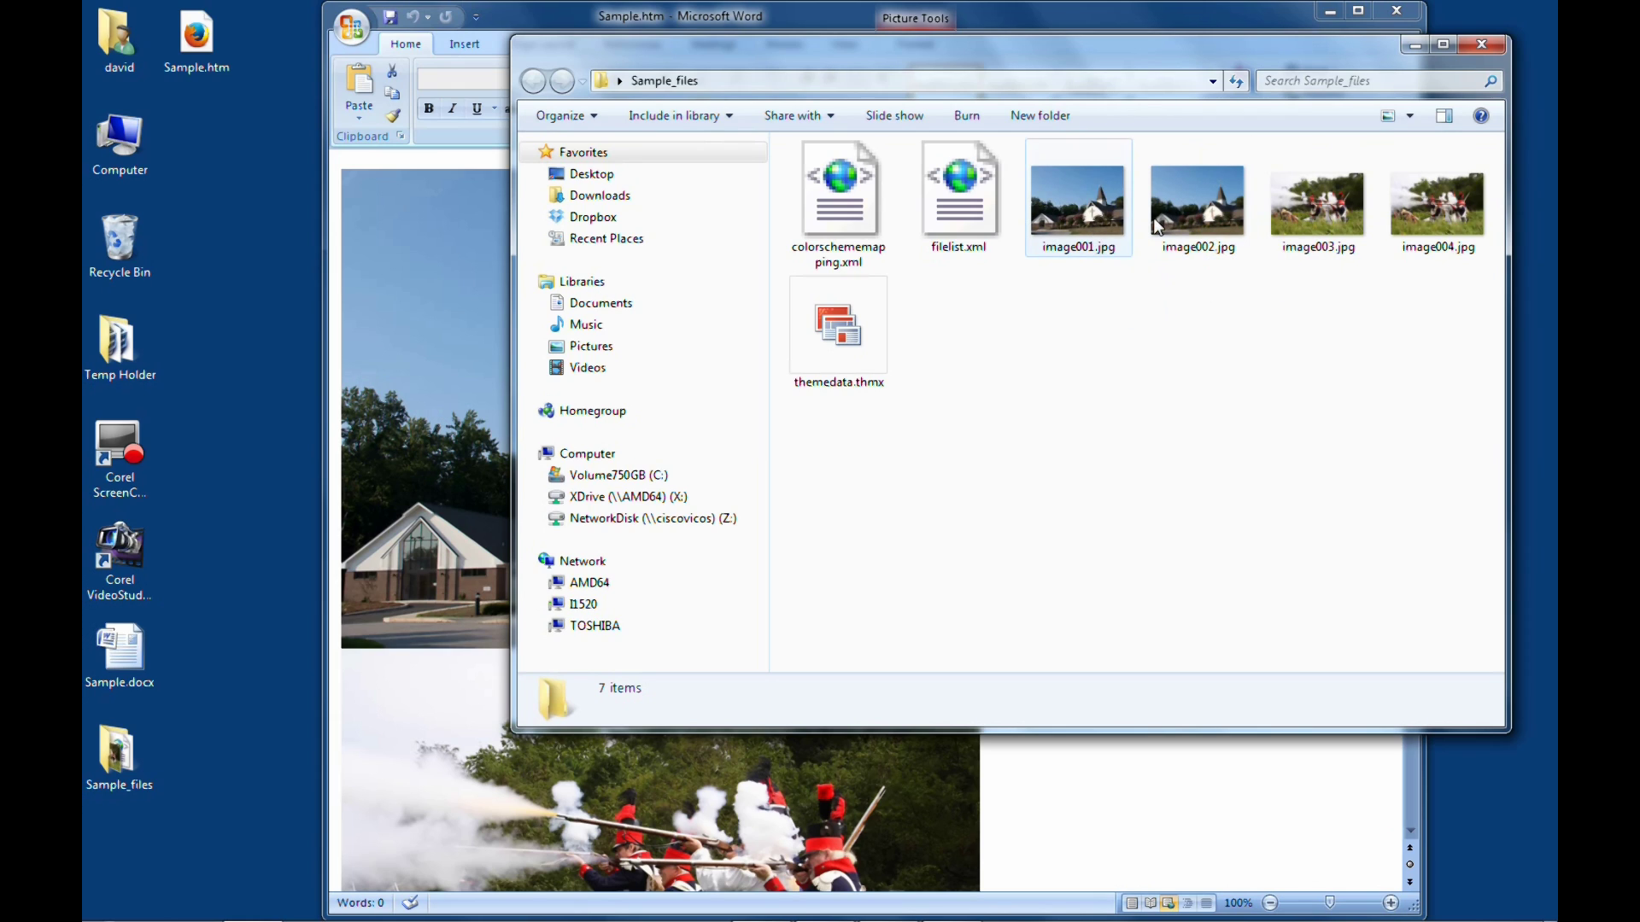
mouse_move(1295, 224)
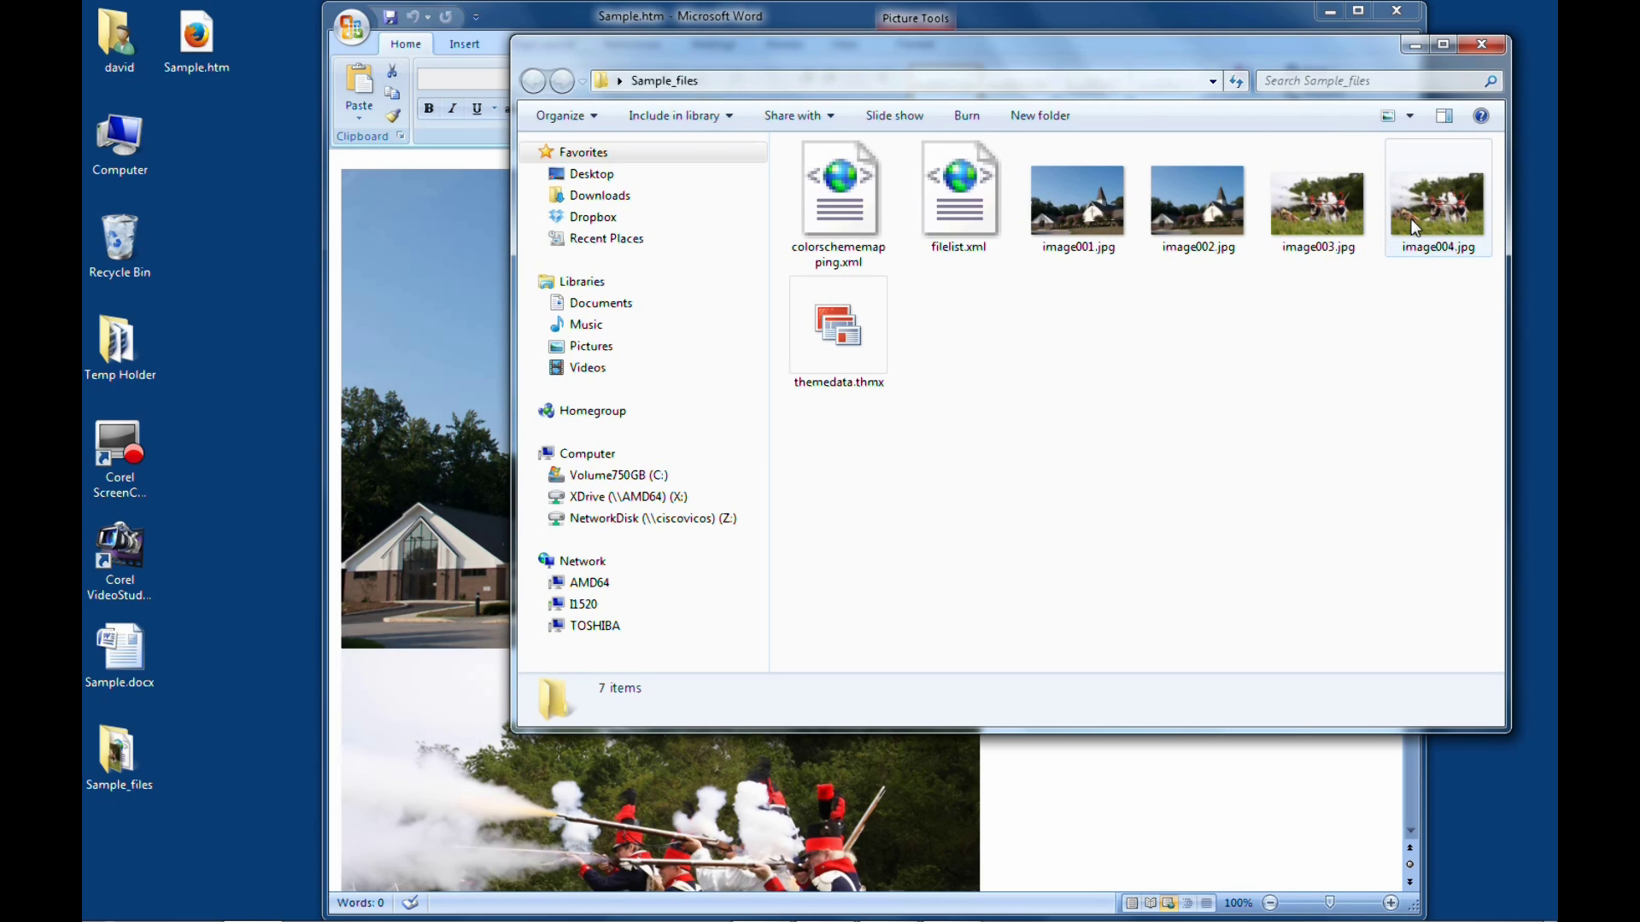
mouse_move(1414, 227)
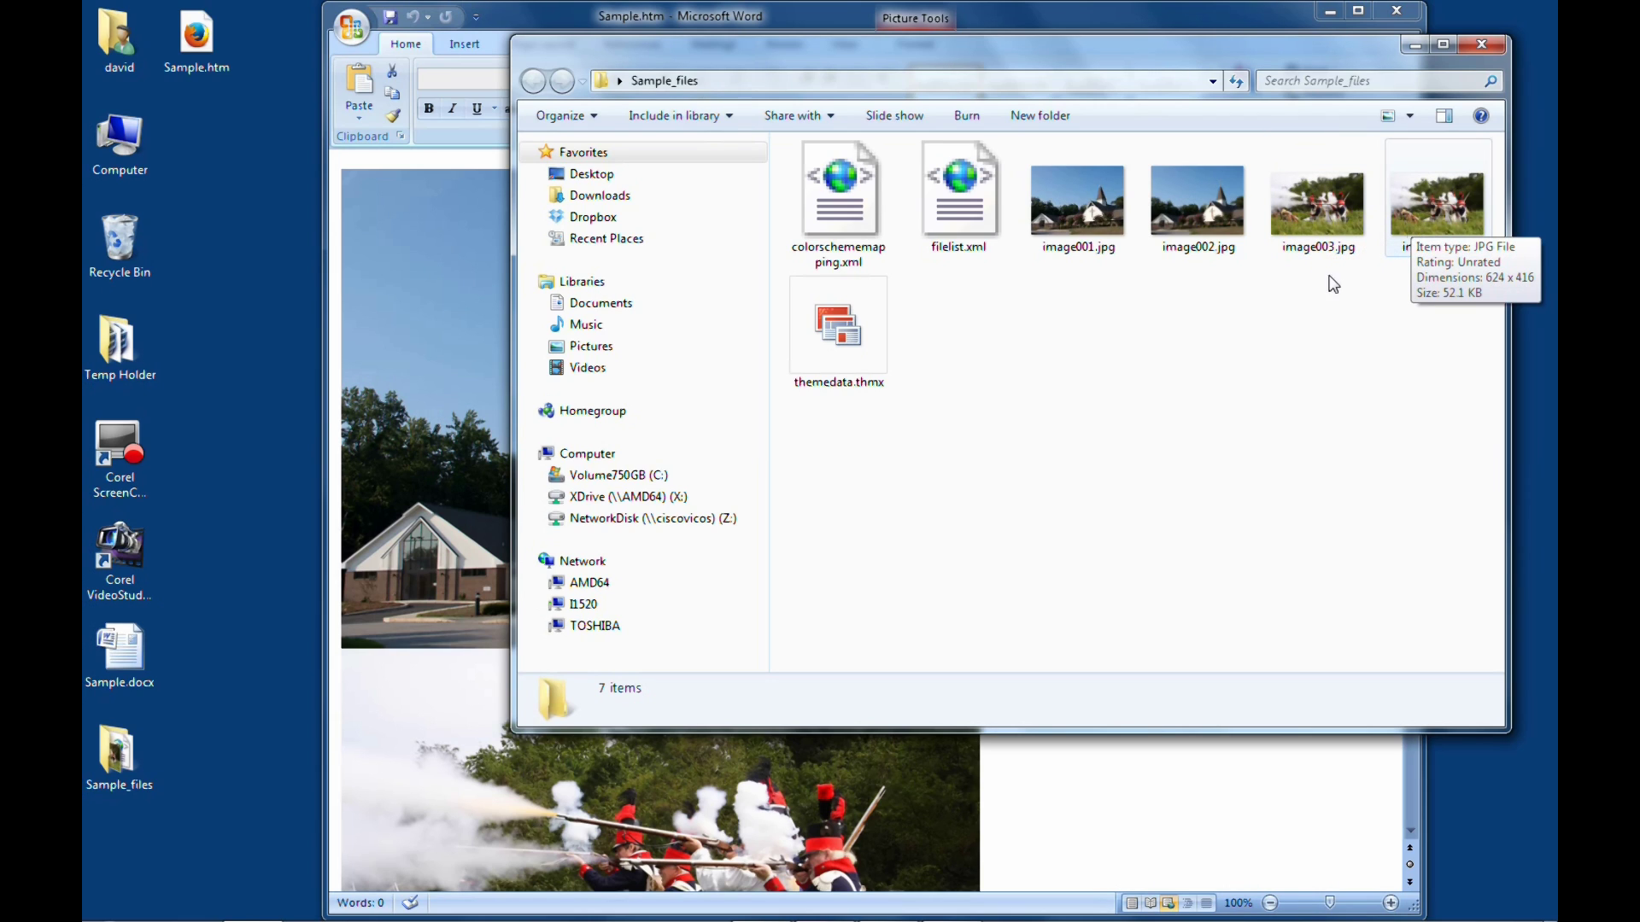
Step: Close Sample.htm in Word and reopen Sample.docx from the desktop in a window stretched to full screen height
click(987, 8)
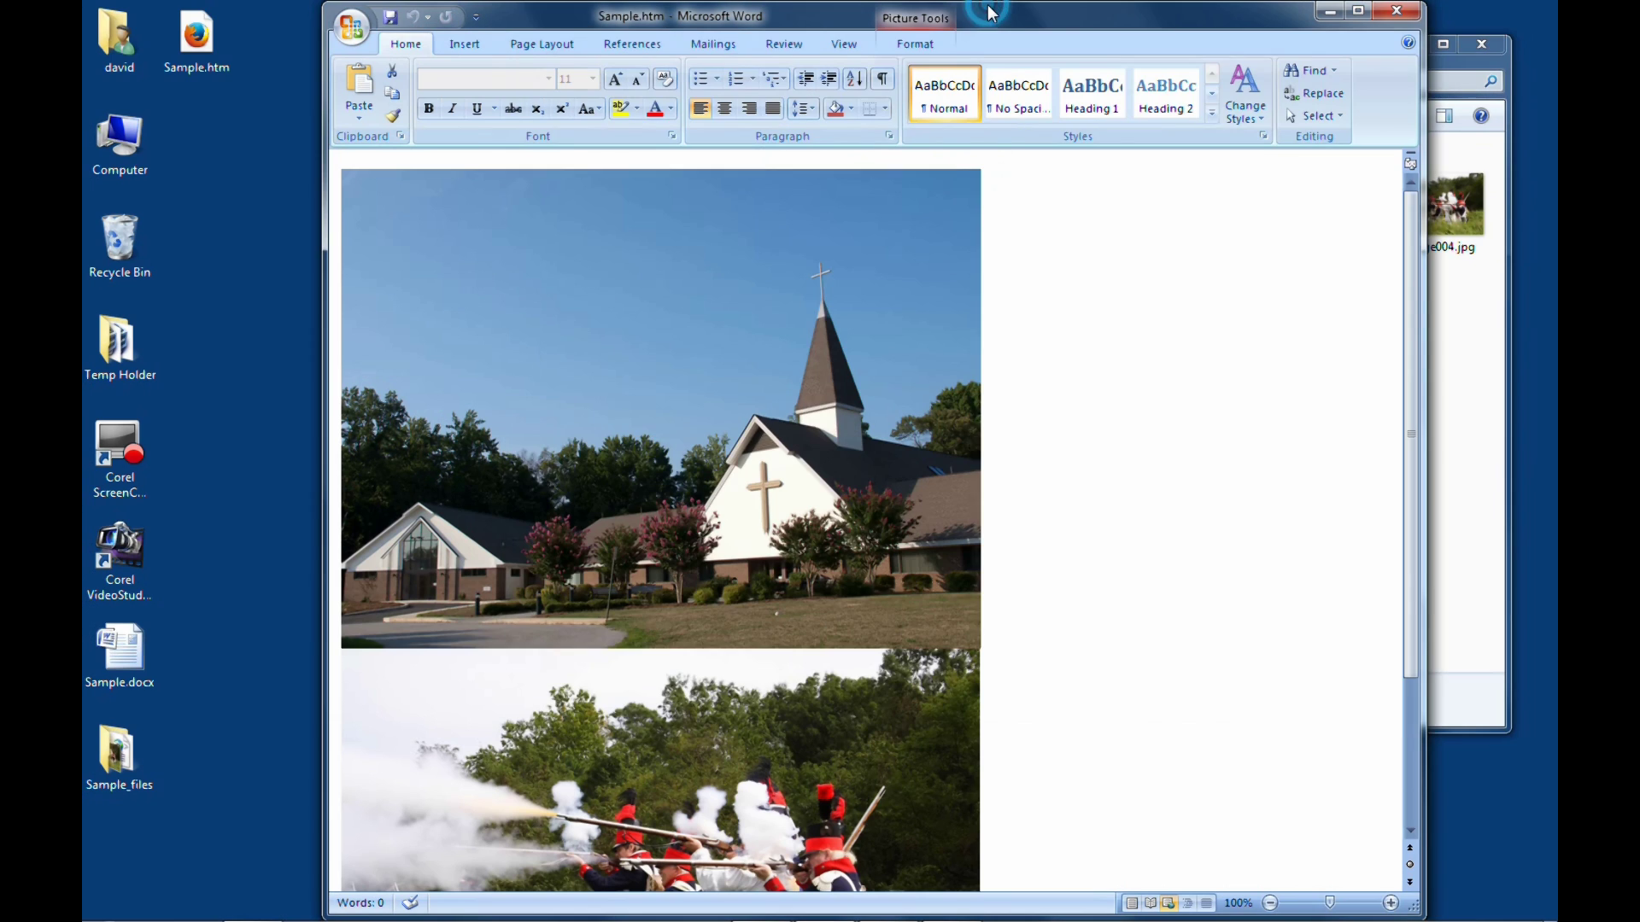
click(1393, 10)
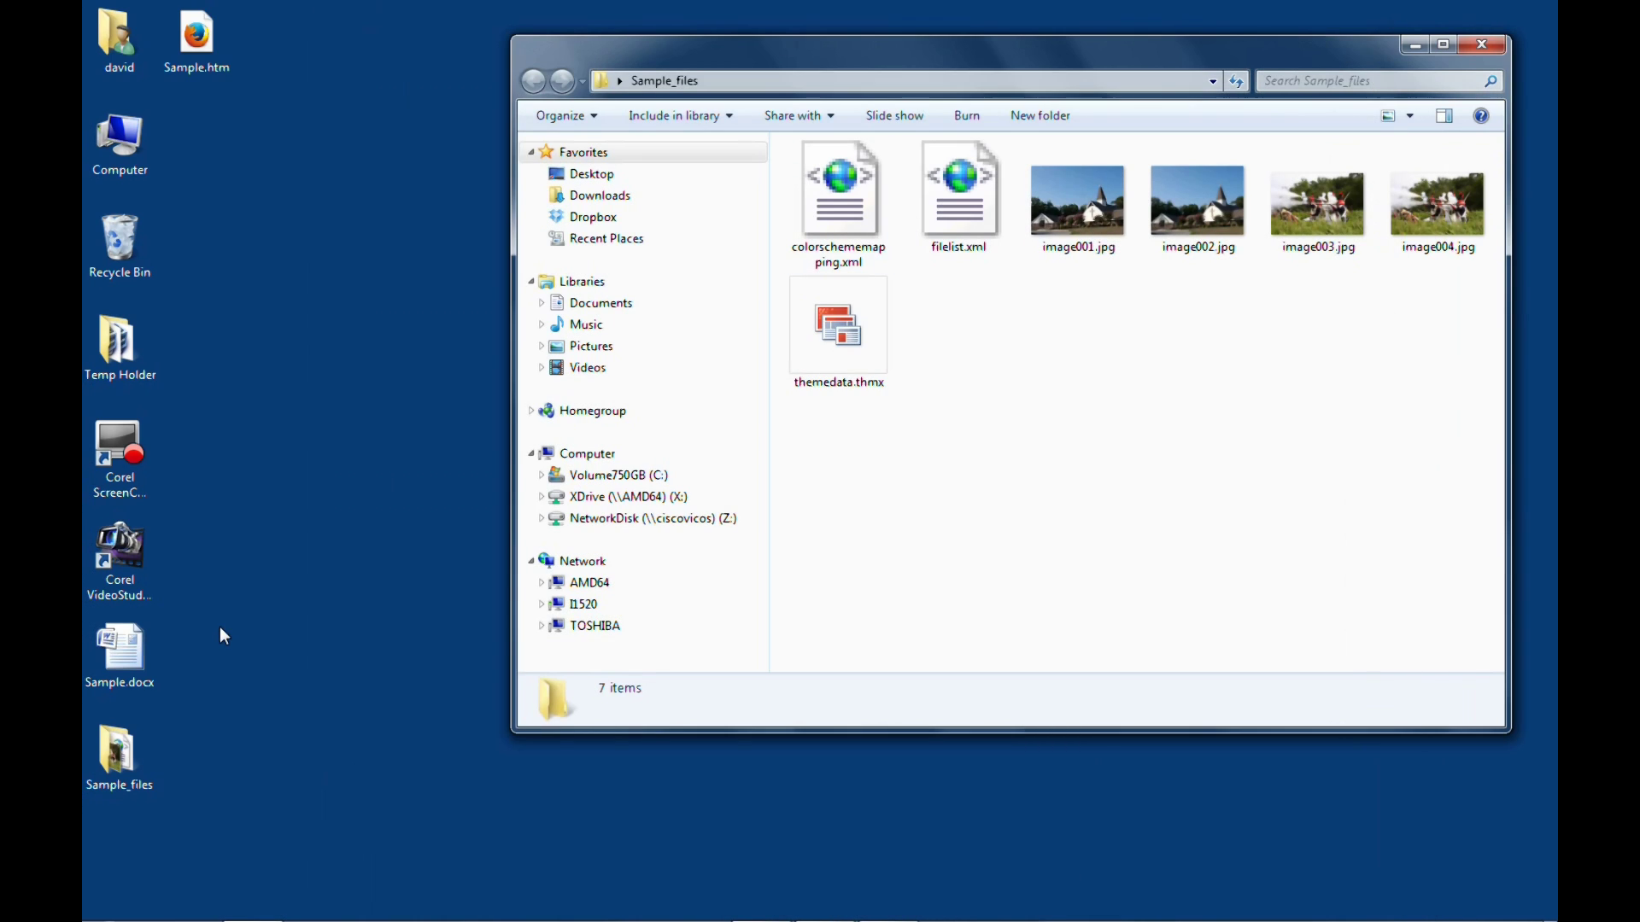
double_click(120, 650)
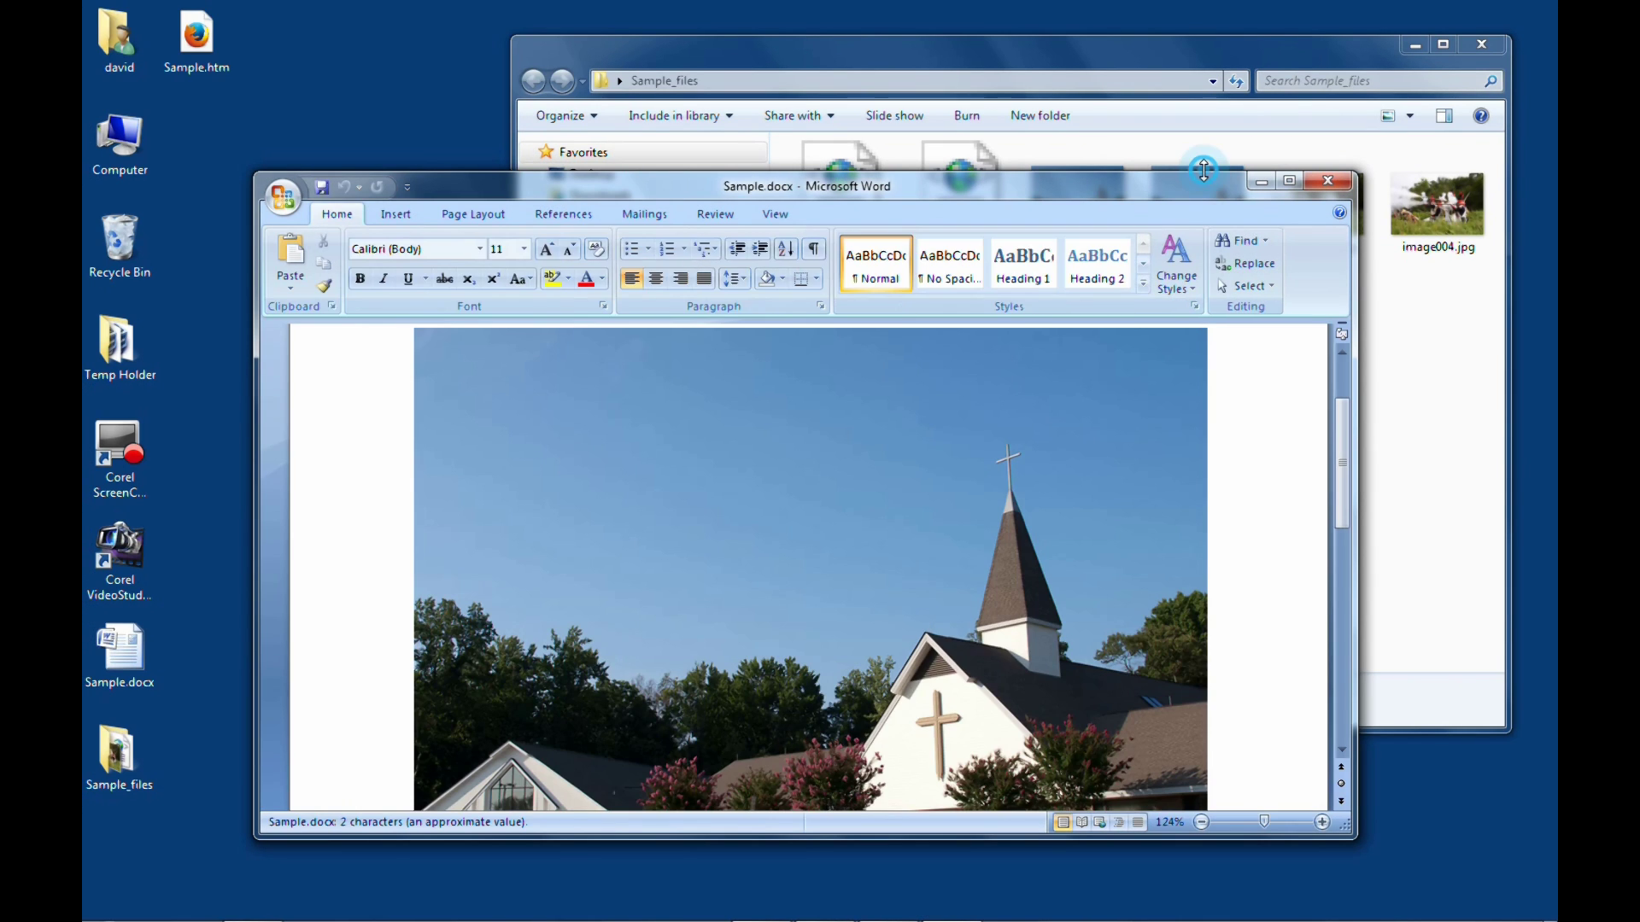
drag(1204, 171, 1253, 21)
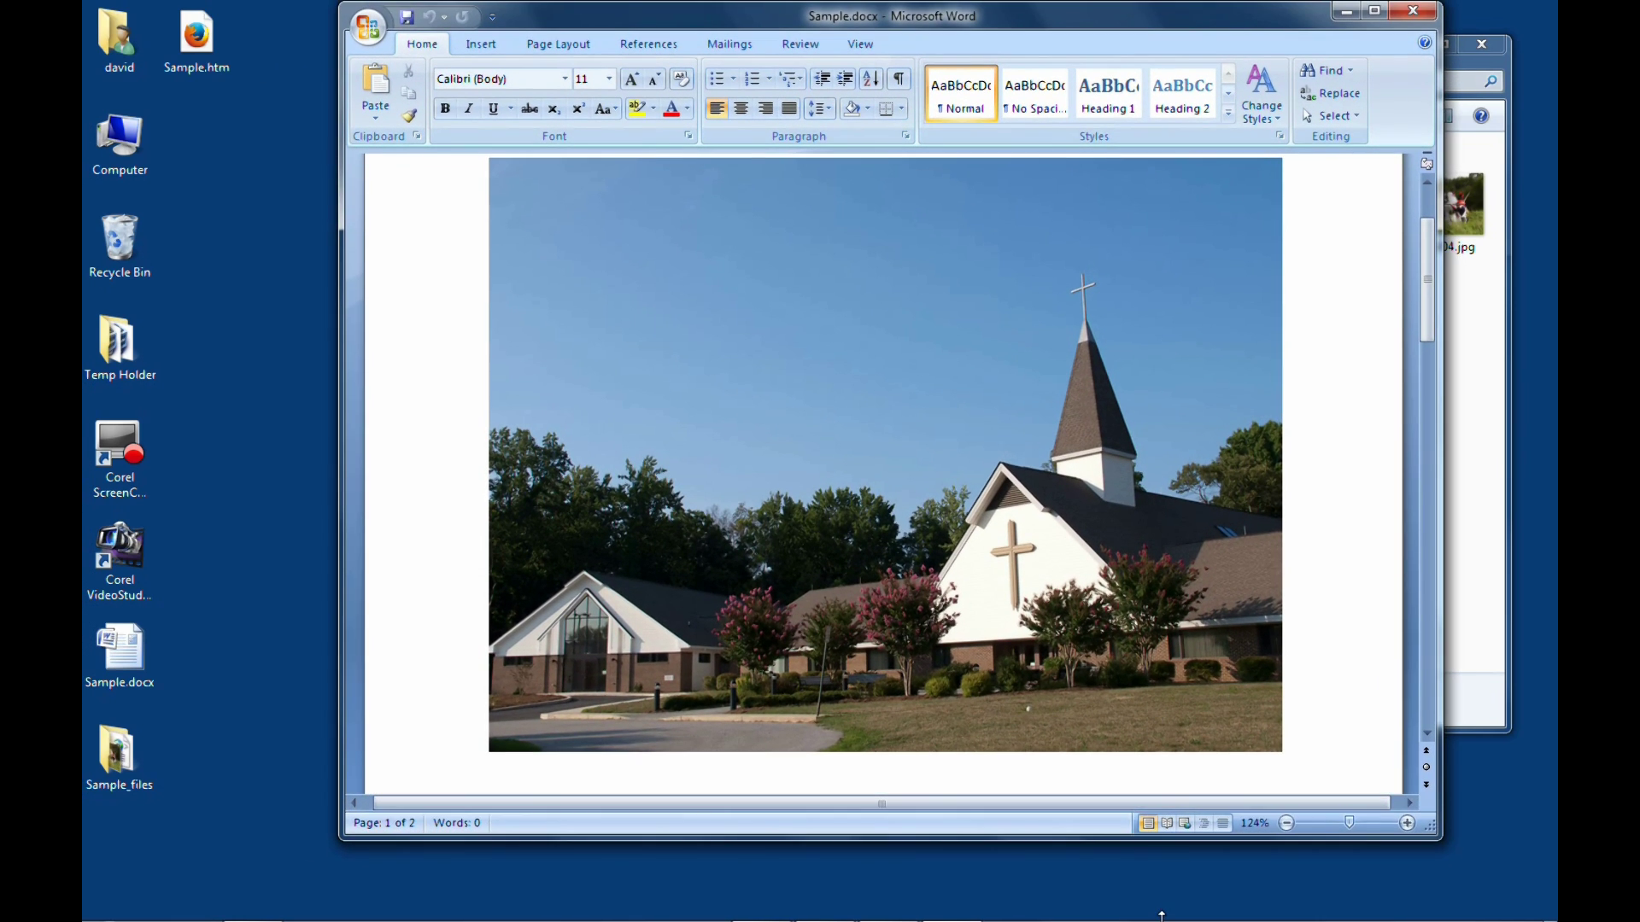
double_click(1150, 836)
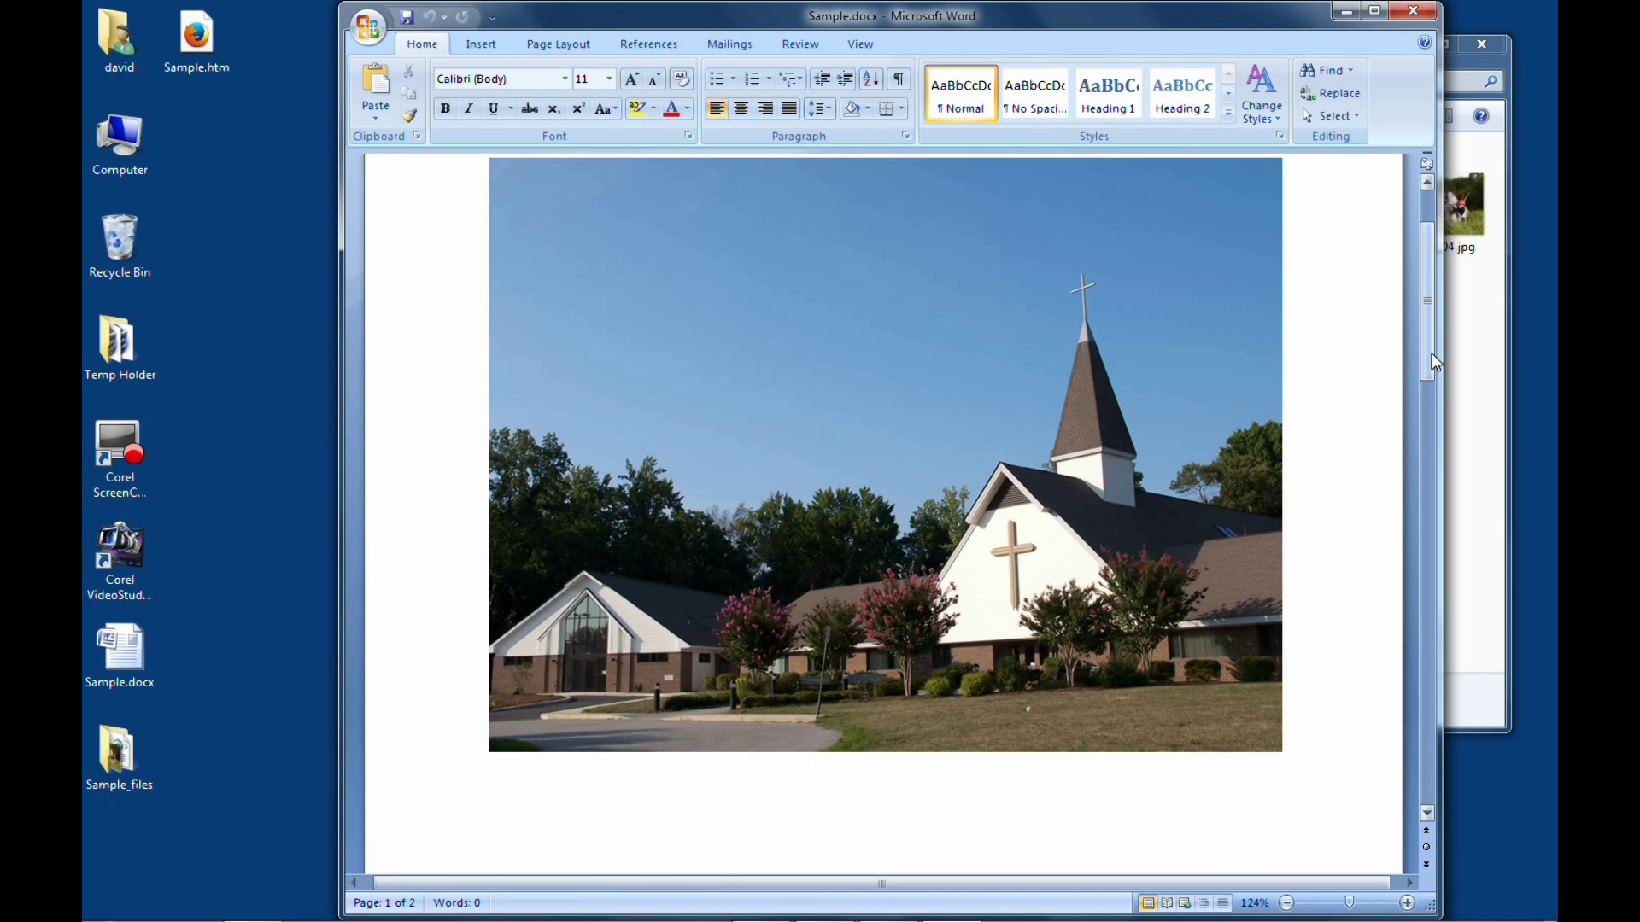
Step: Show the whole church picture in Sample.docx, then open the Snipping Tool and place its window clear of the document
drag(1432, 352, 1423, 346)
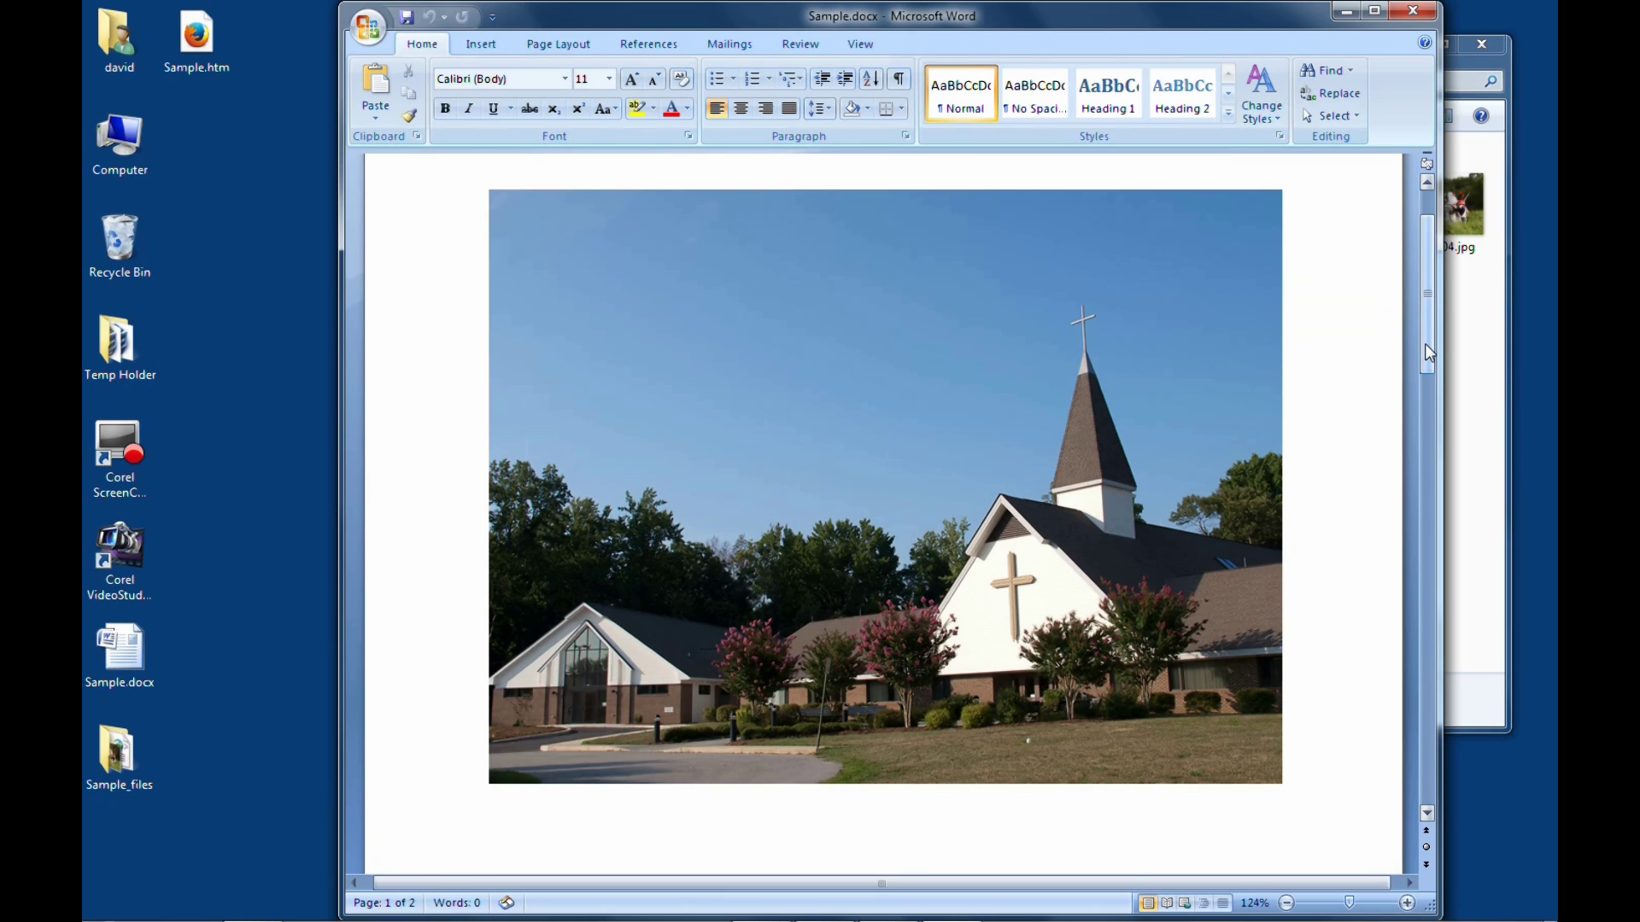
mouse_move(87, 914)
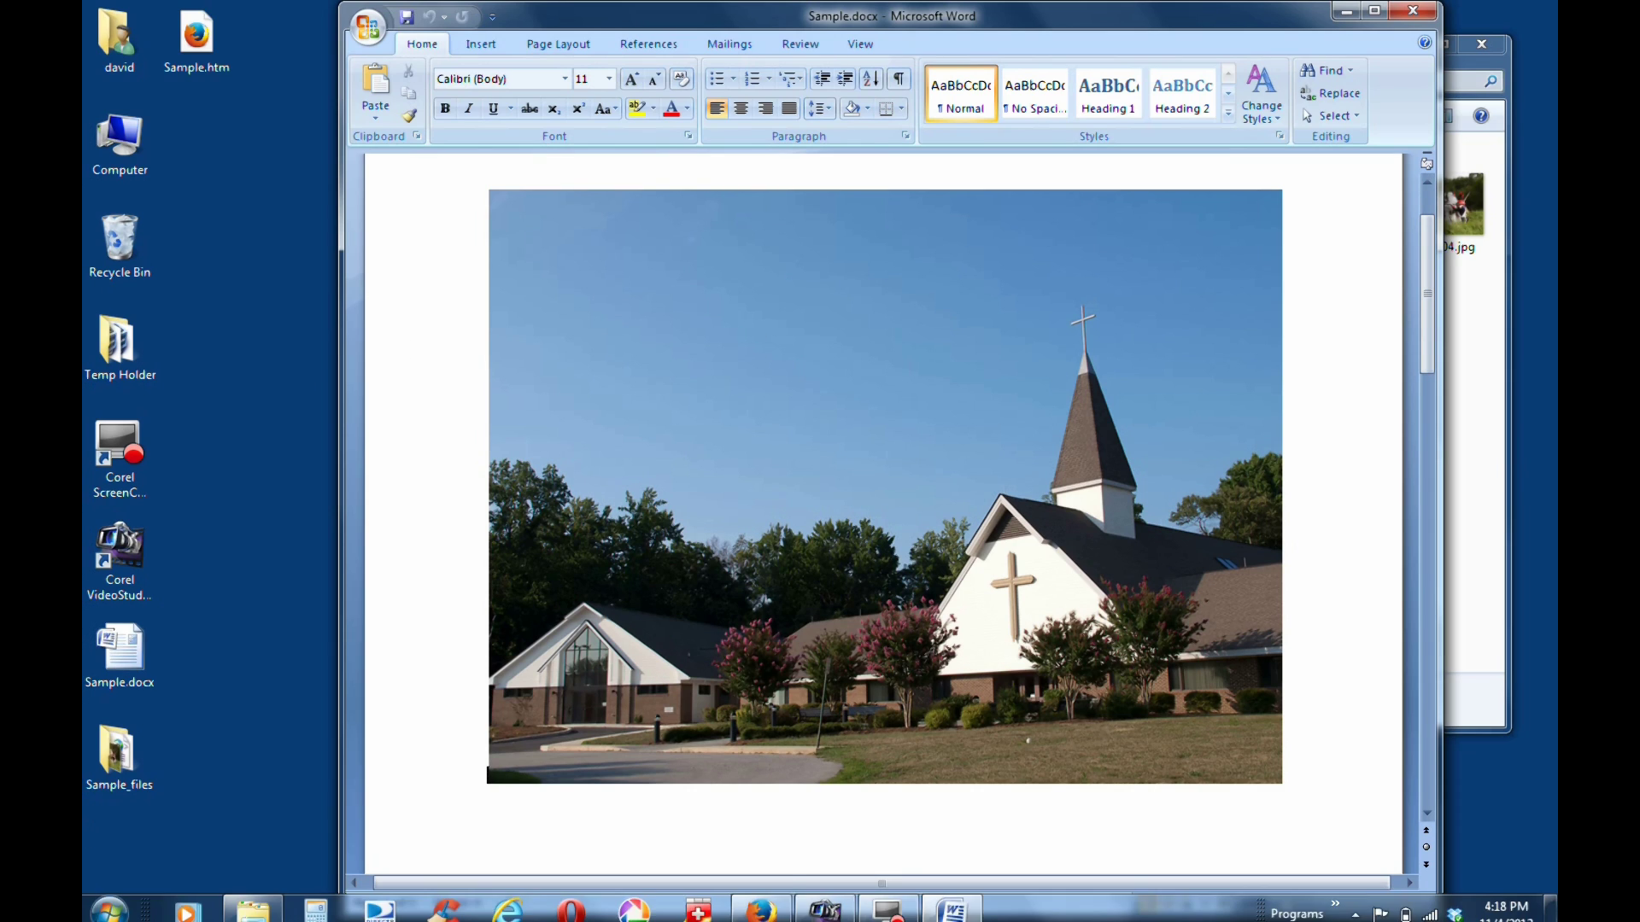
click(105, 907)
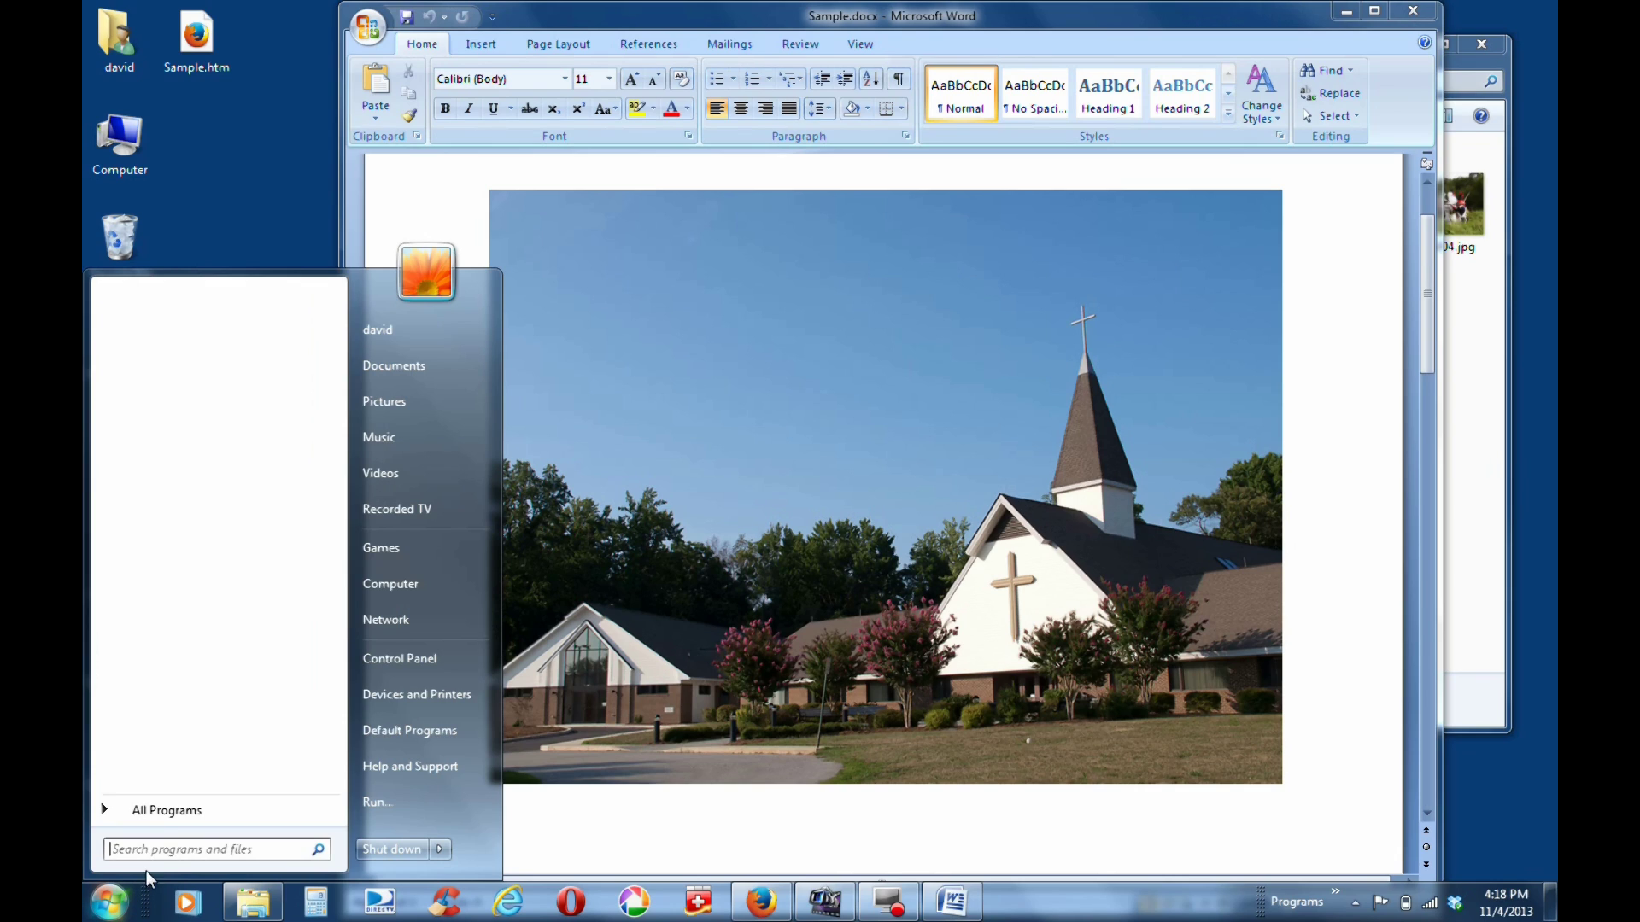
click(168, 852)
text(snipping)
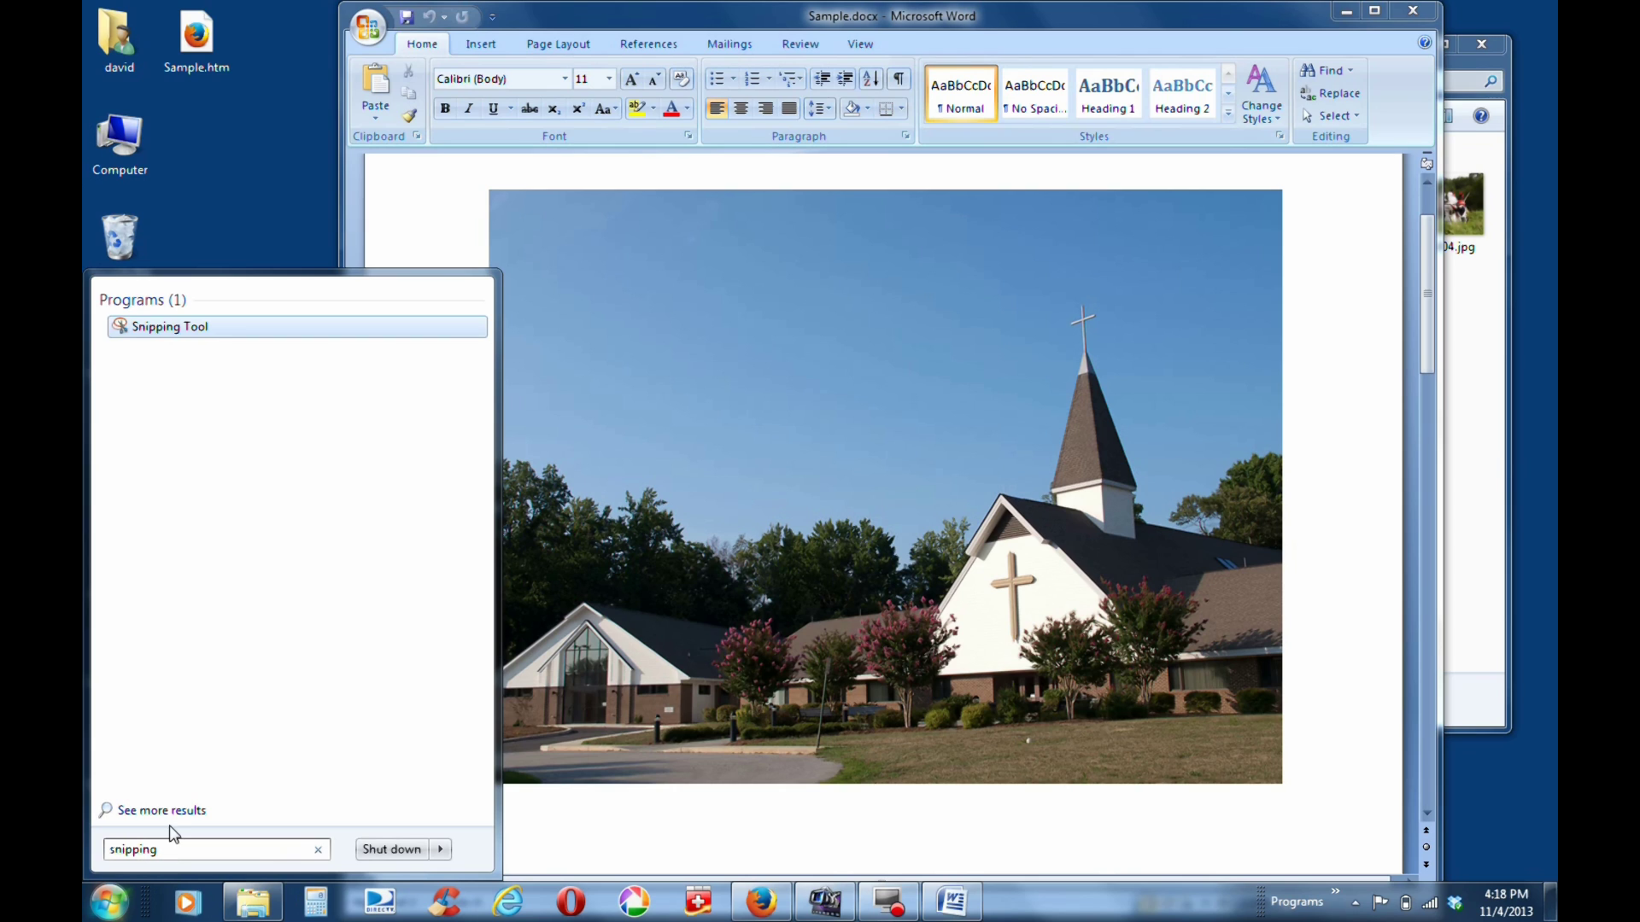
click(148, 333)
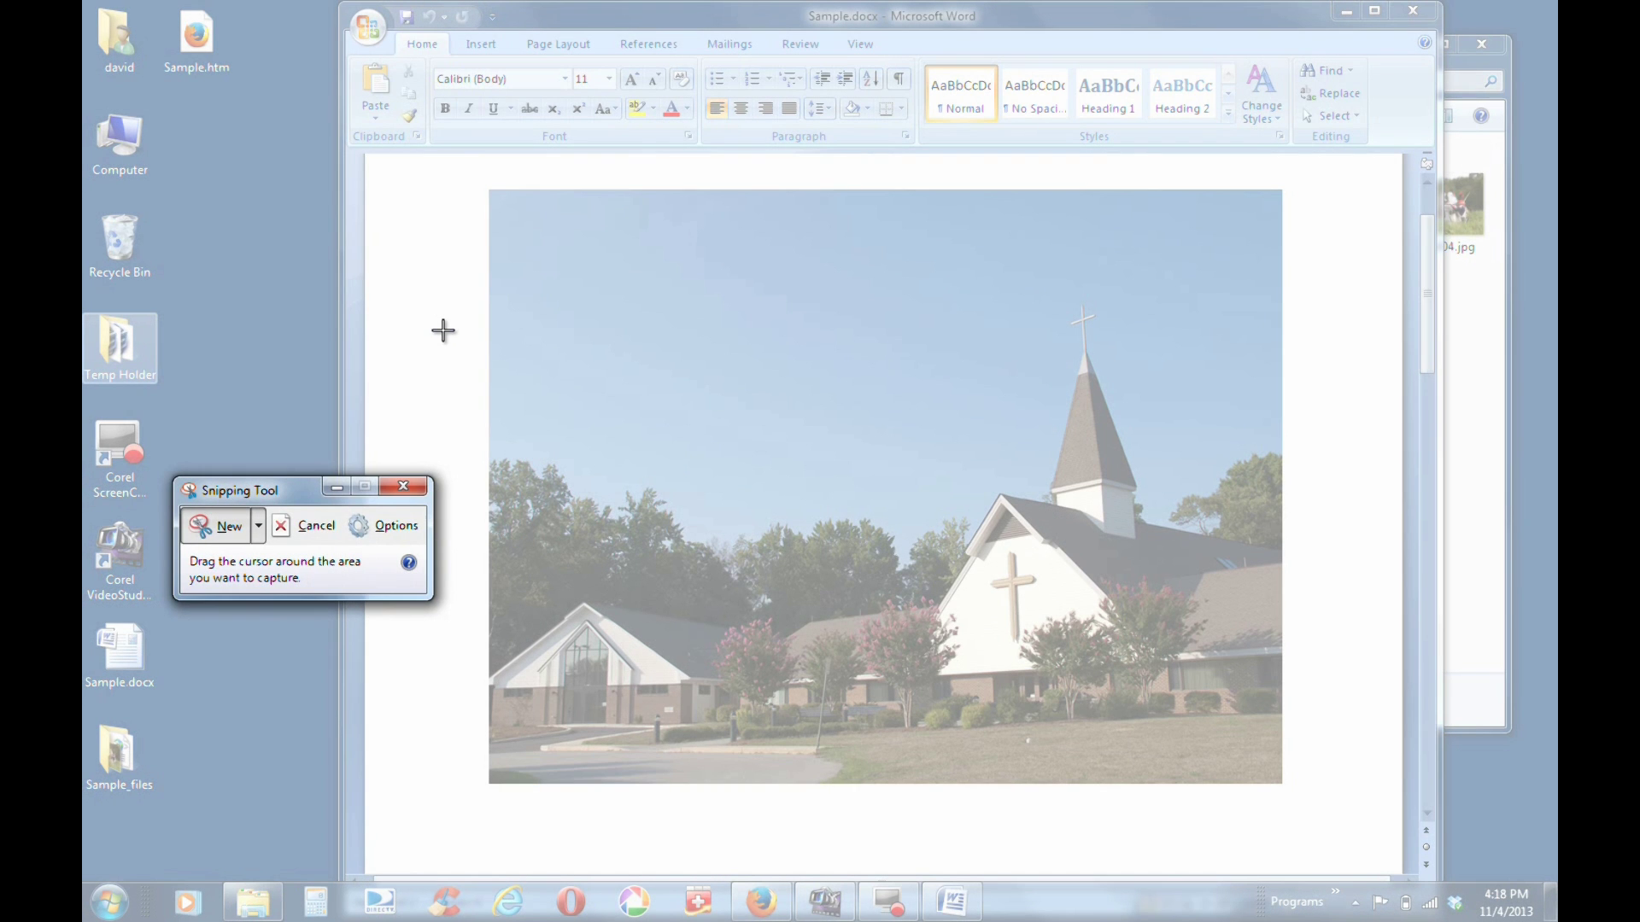
drag(295, 480, 221, 289)
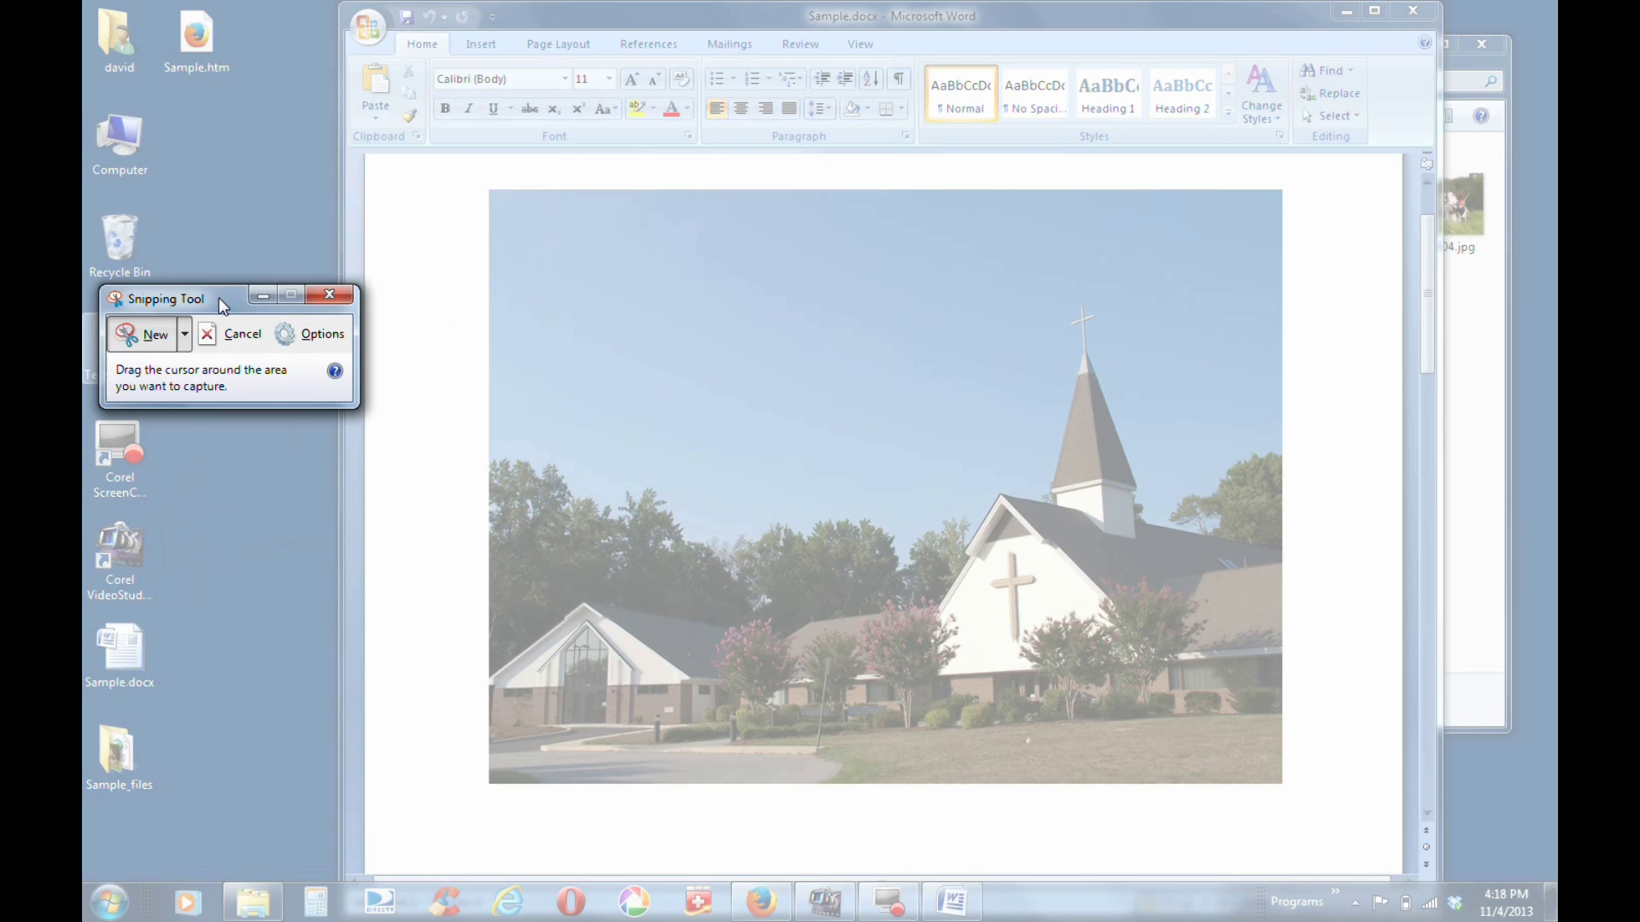
click(184, 336)
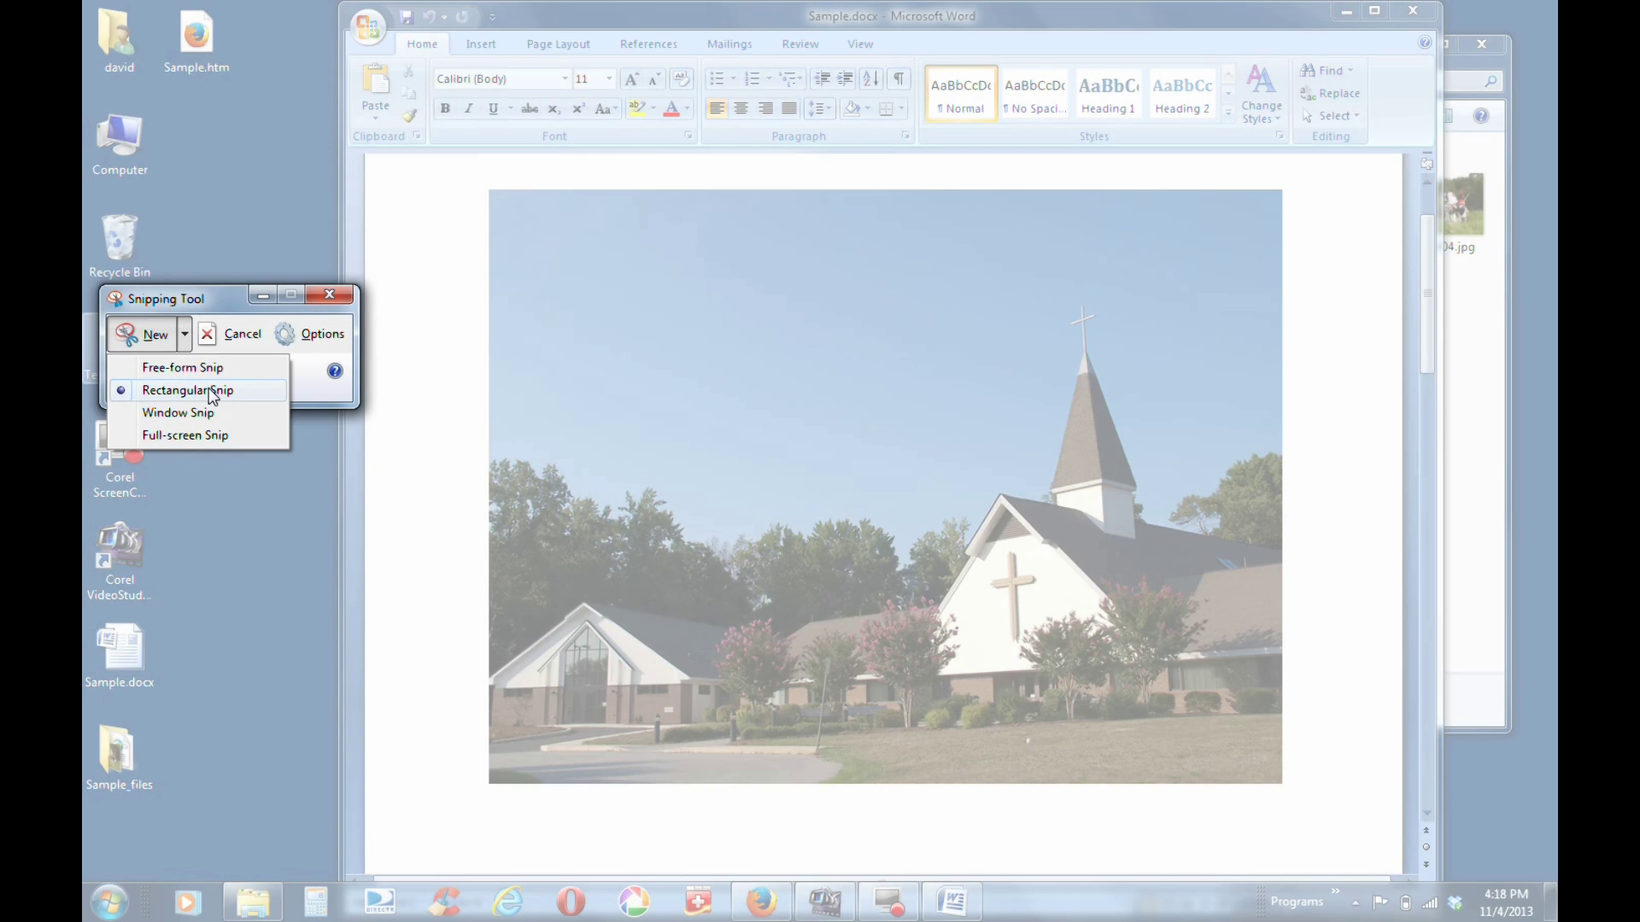
click(211, 414)
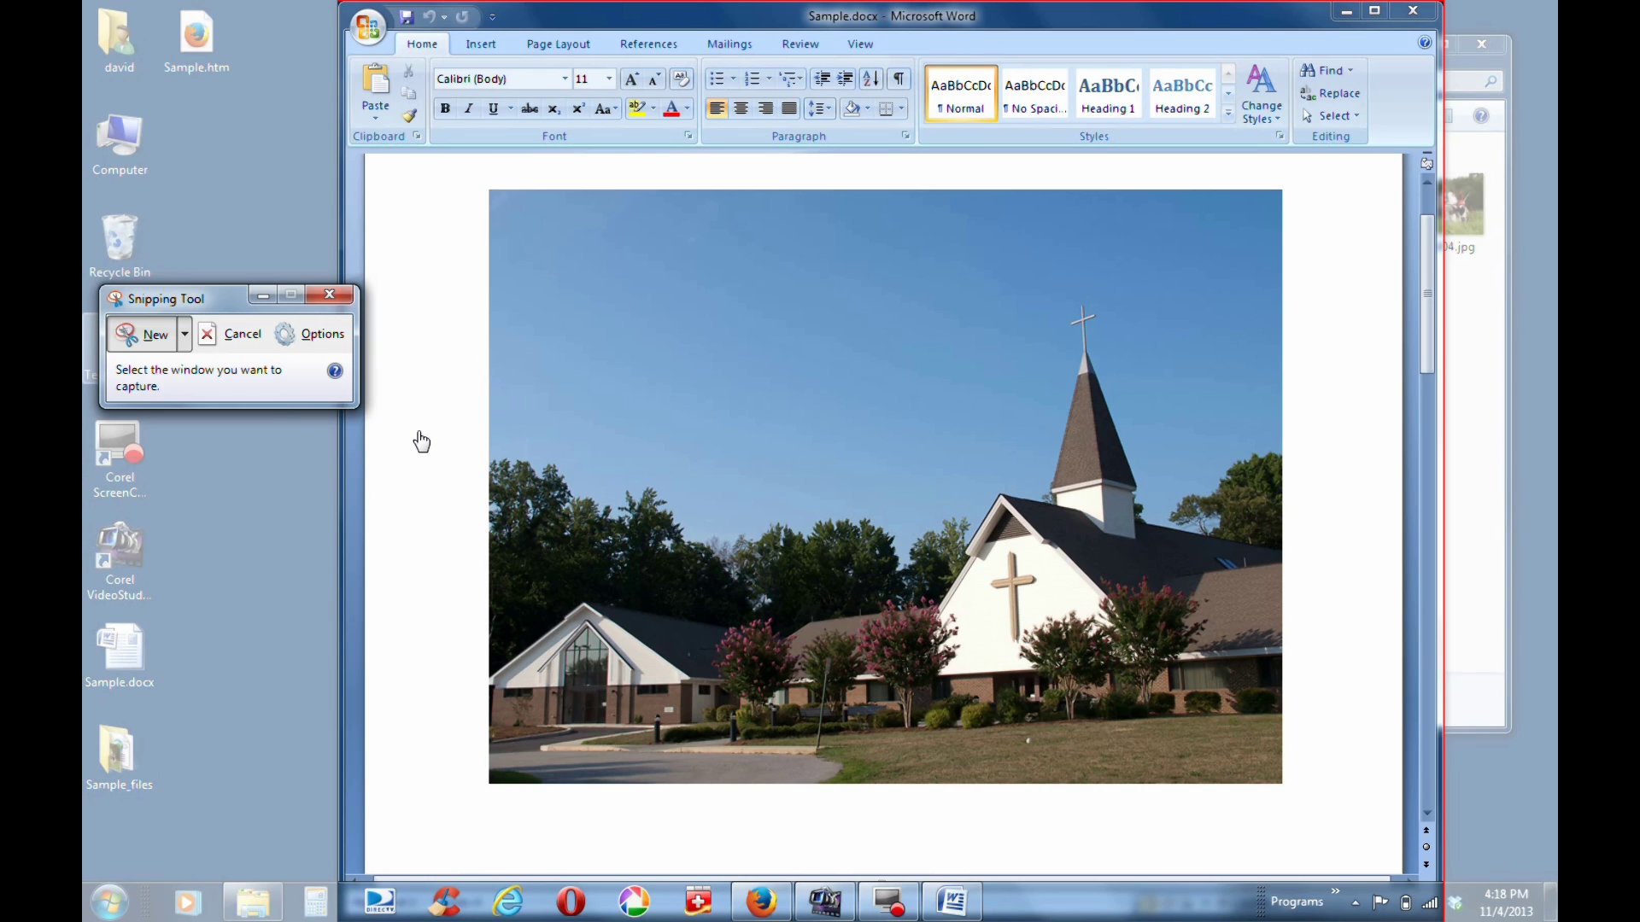
click(185, 334)
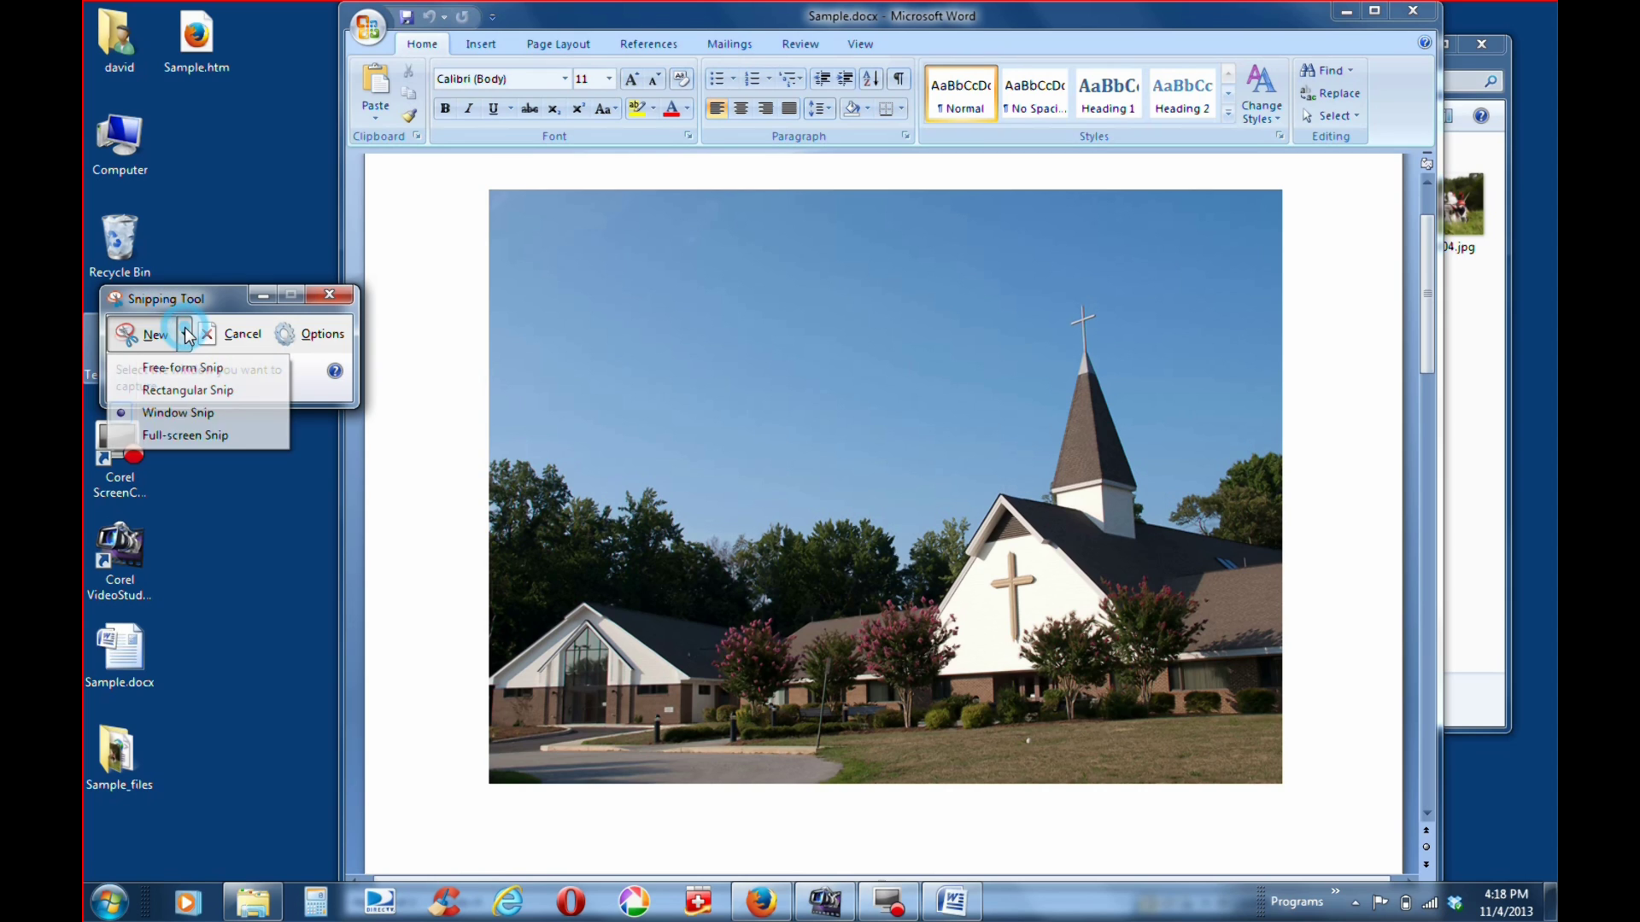
click(201, 392)
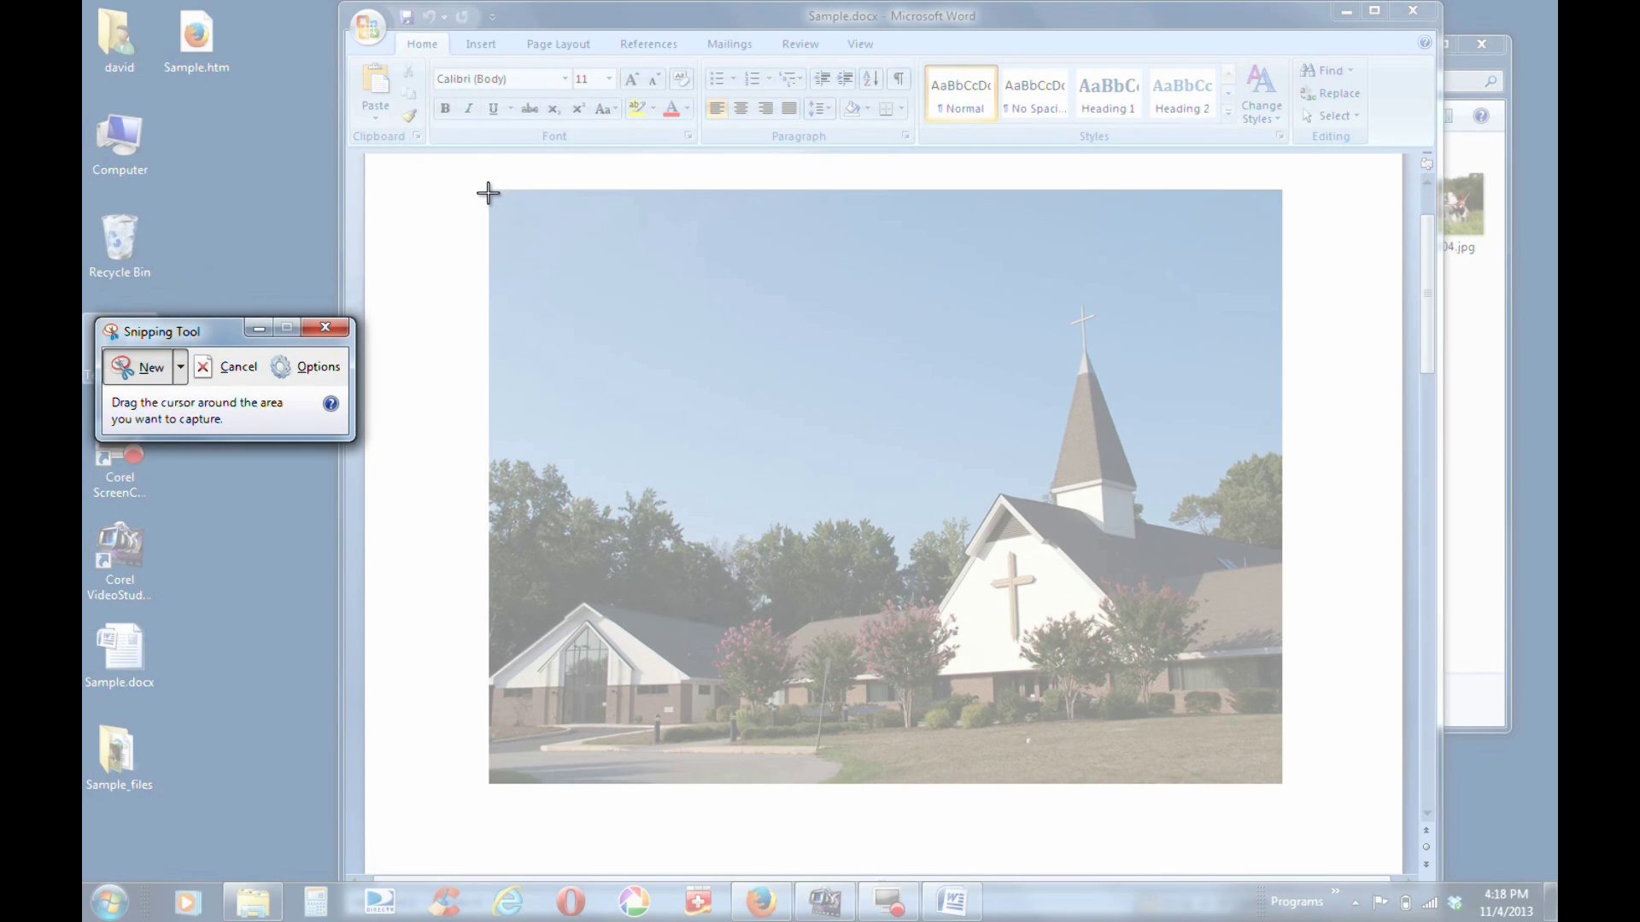
Step: Capture the entire church picture as a rectangular snip and save it to the Desktop as test in PNG format
drag(488, 189, 1280, 784)
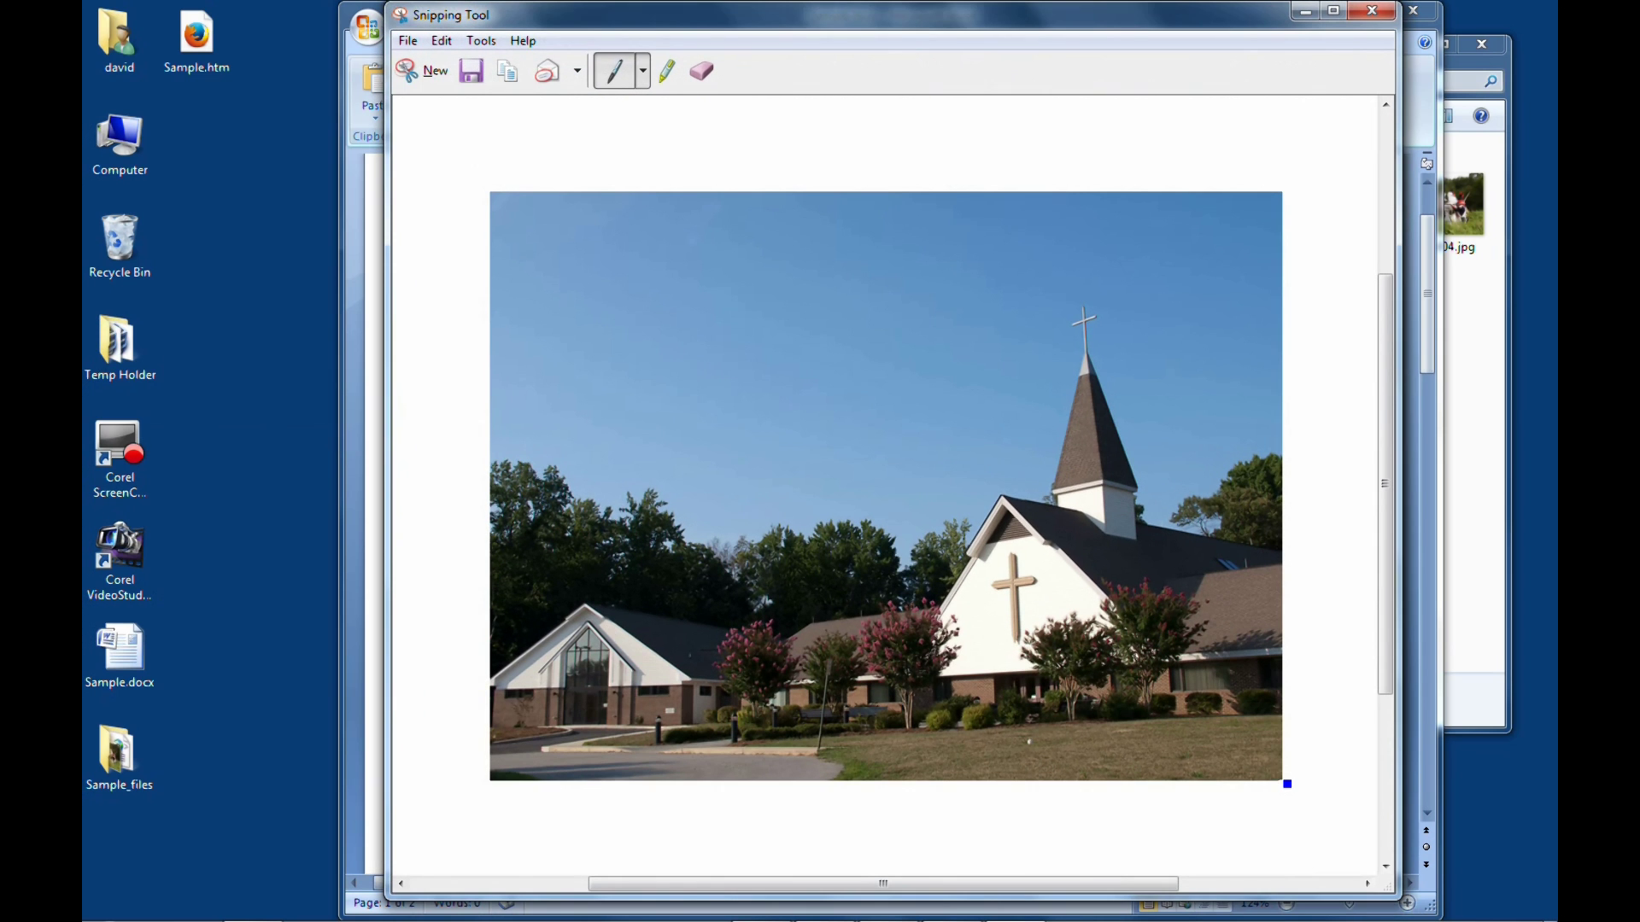
drag(531, 12, 397, 23)
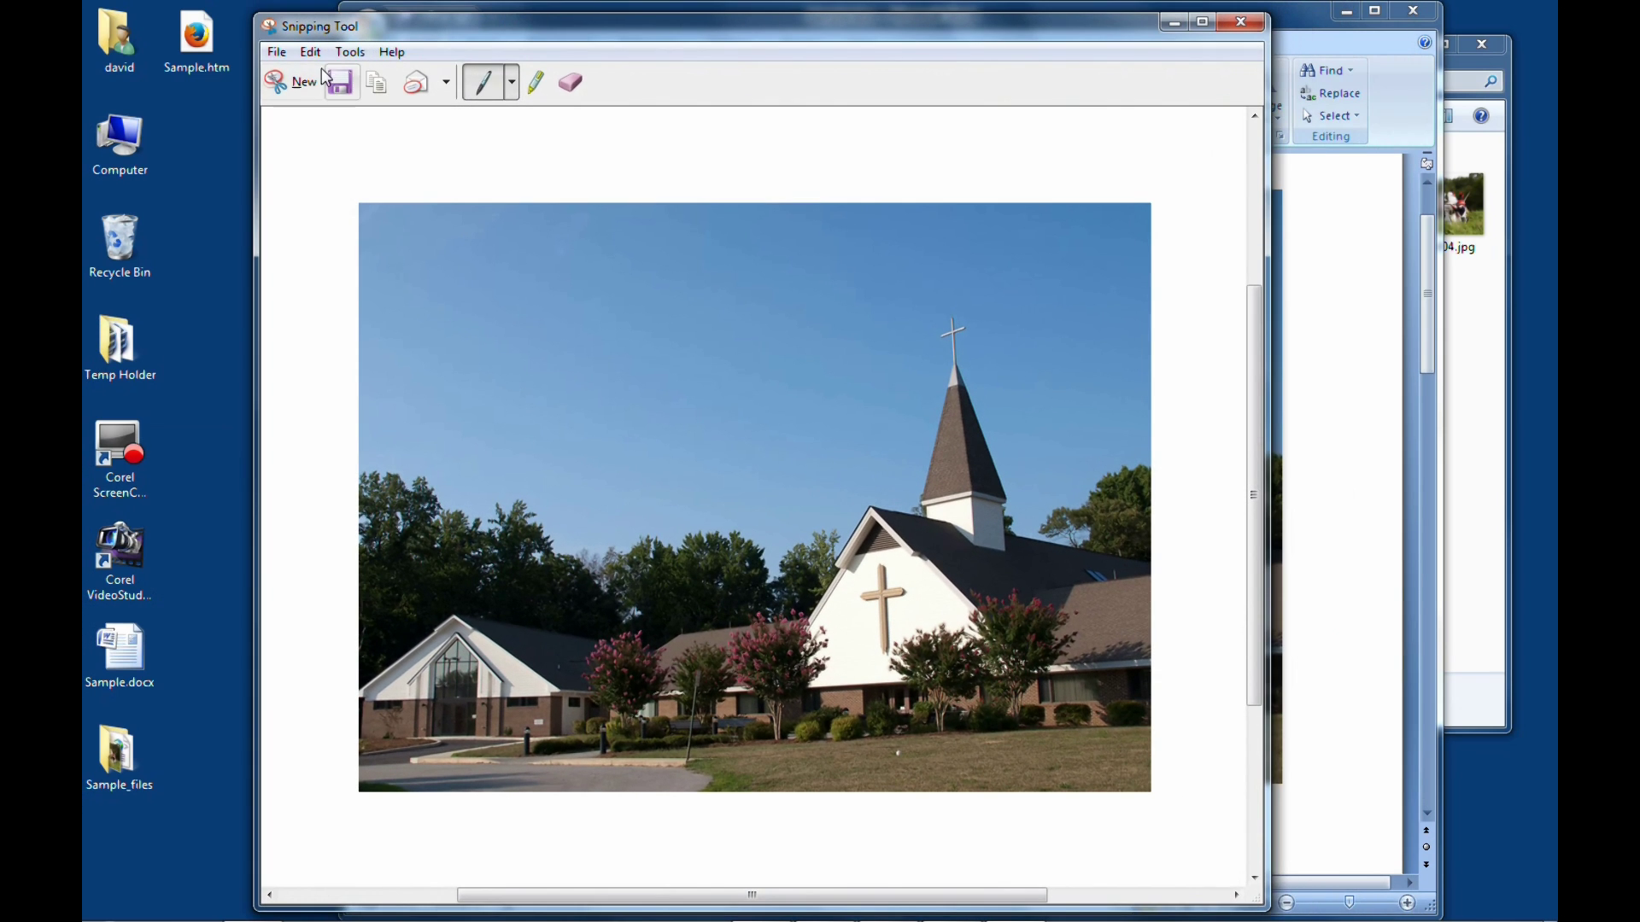
click(342, 83)
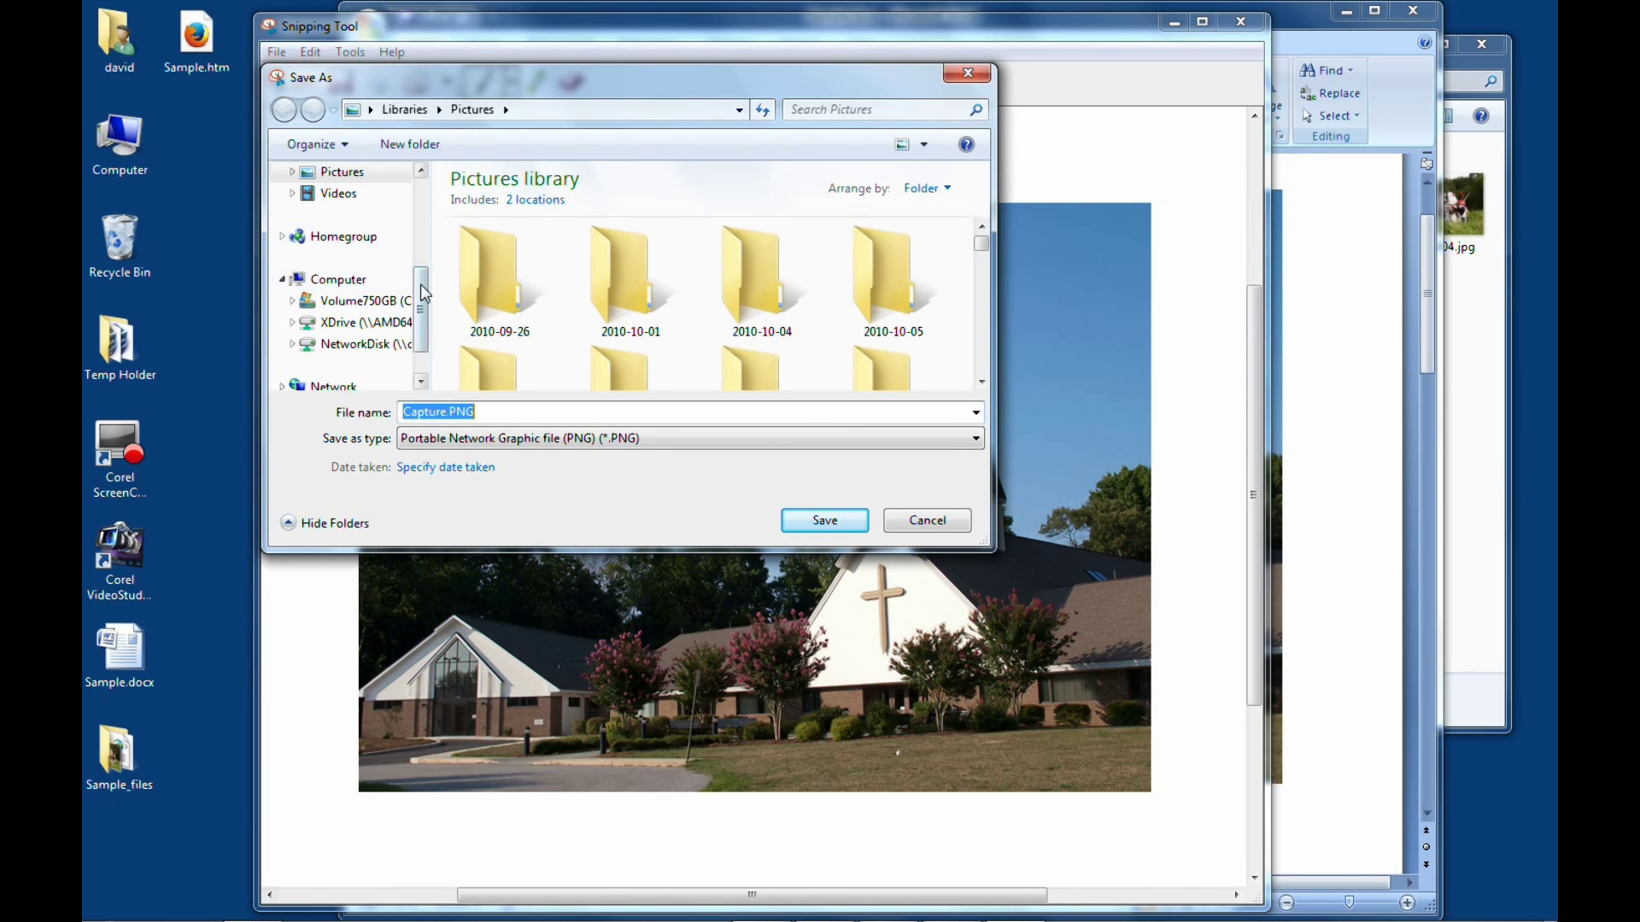
drag(422, 282, 421, 192)
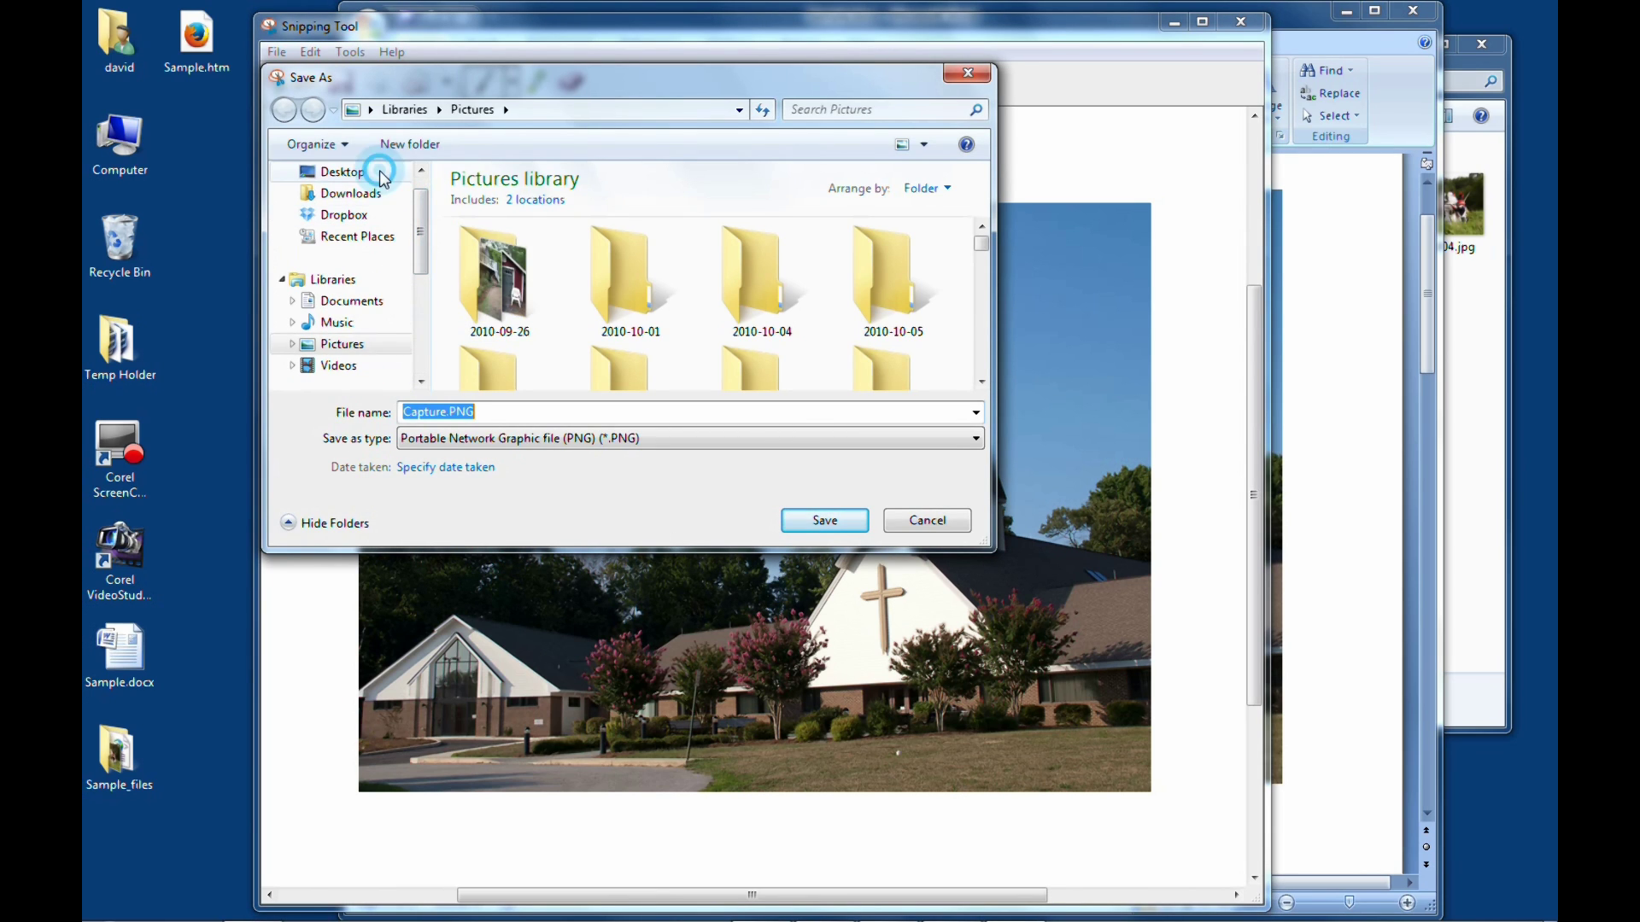
click(341, 171)
double_click(453, 414)
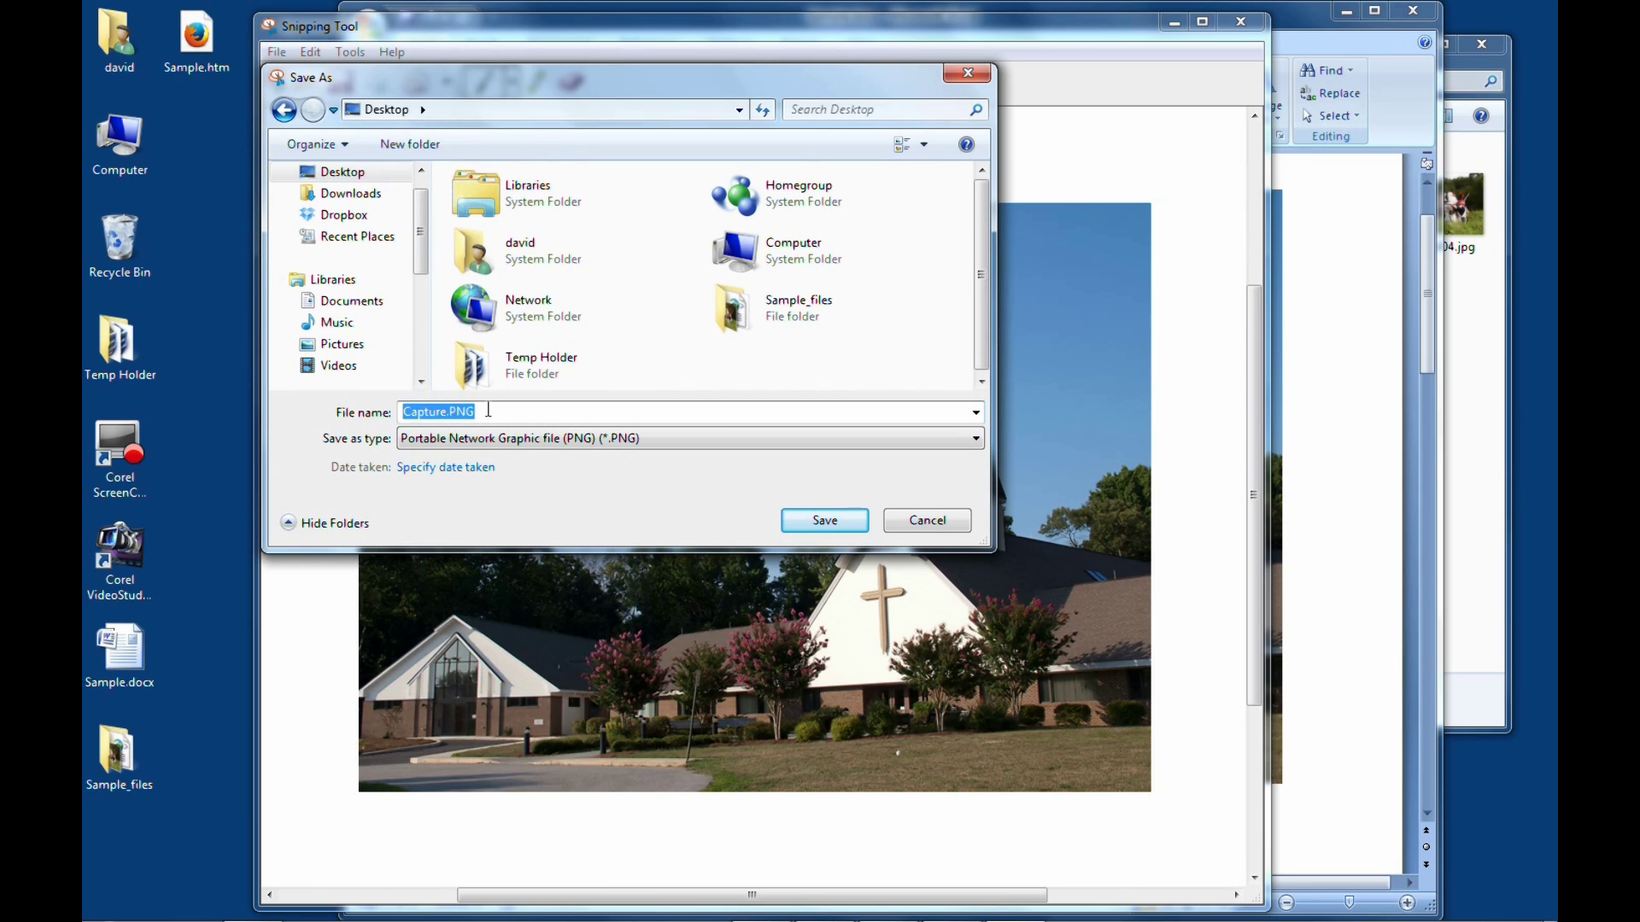
text(test)
key(Return)
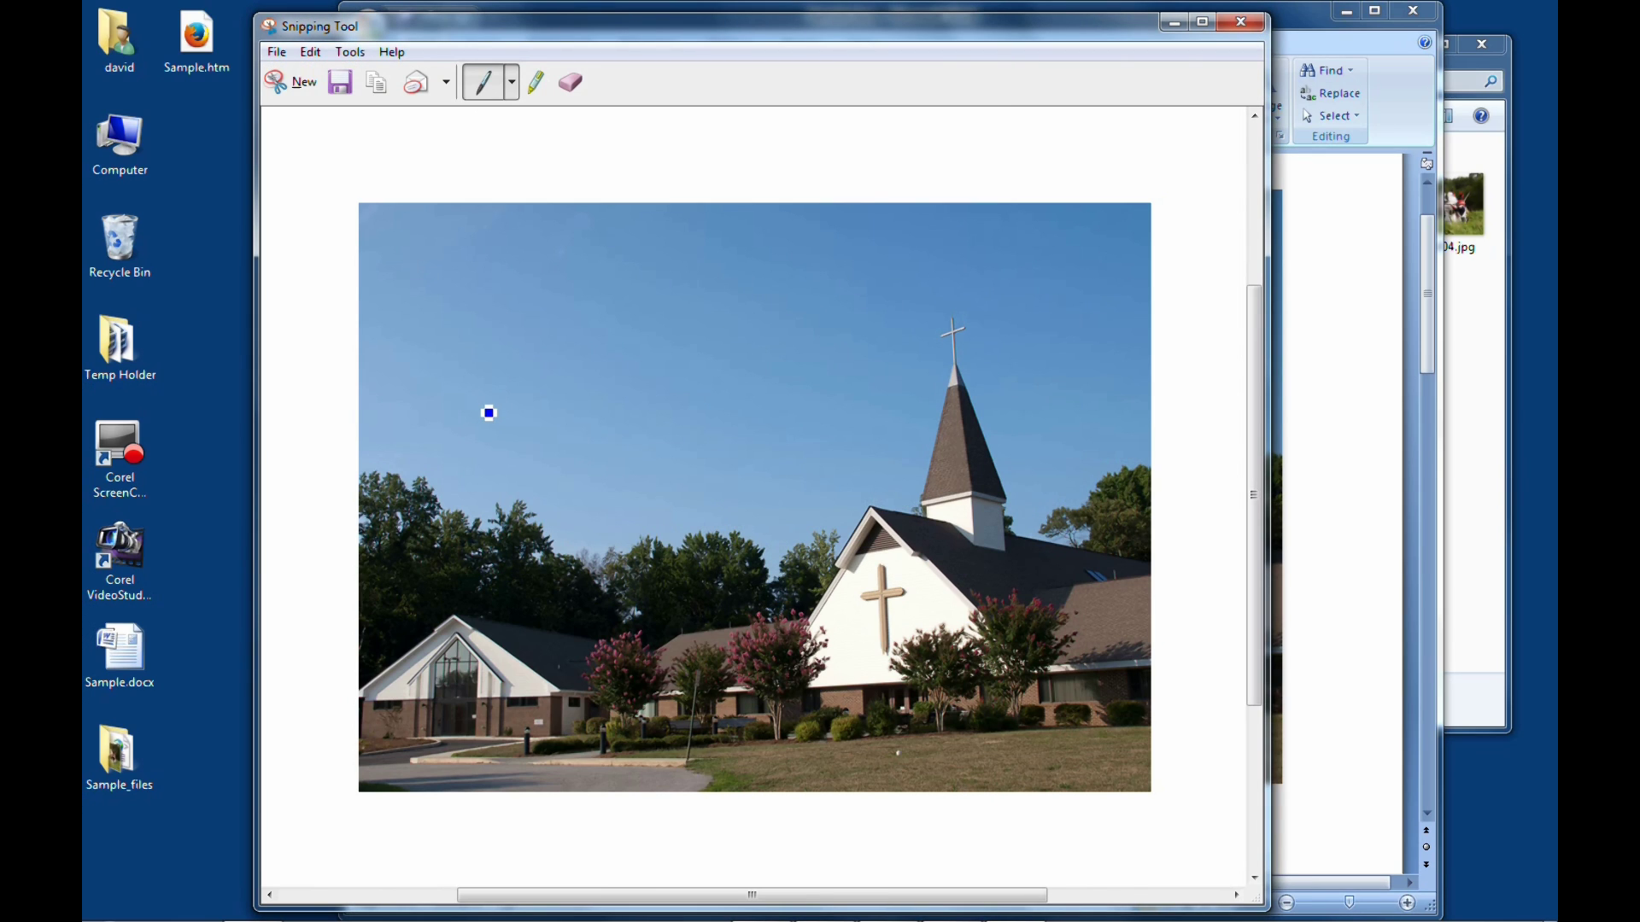
Step: Open test.PNG from the desktop to check the captured church picture
click(121, 865)
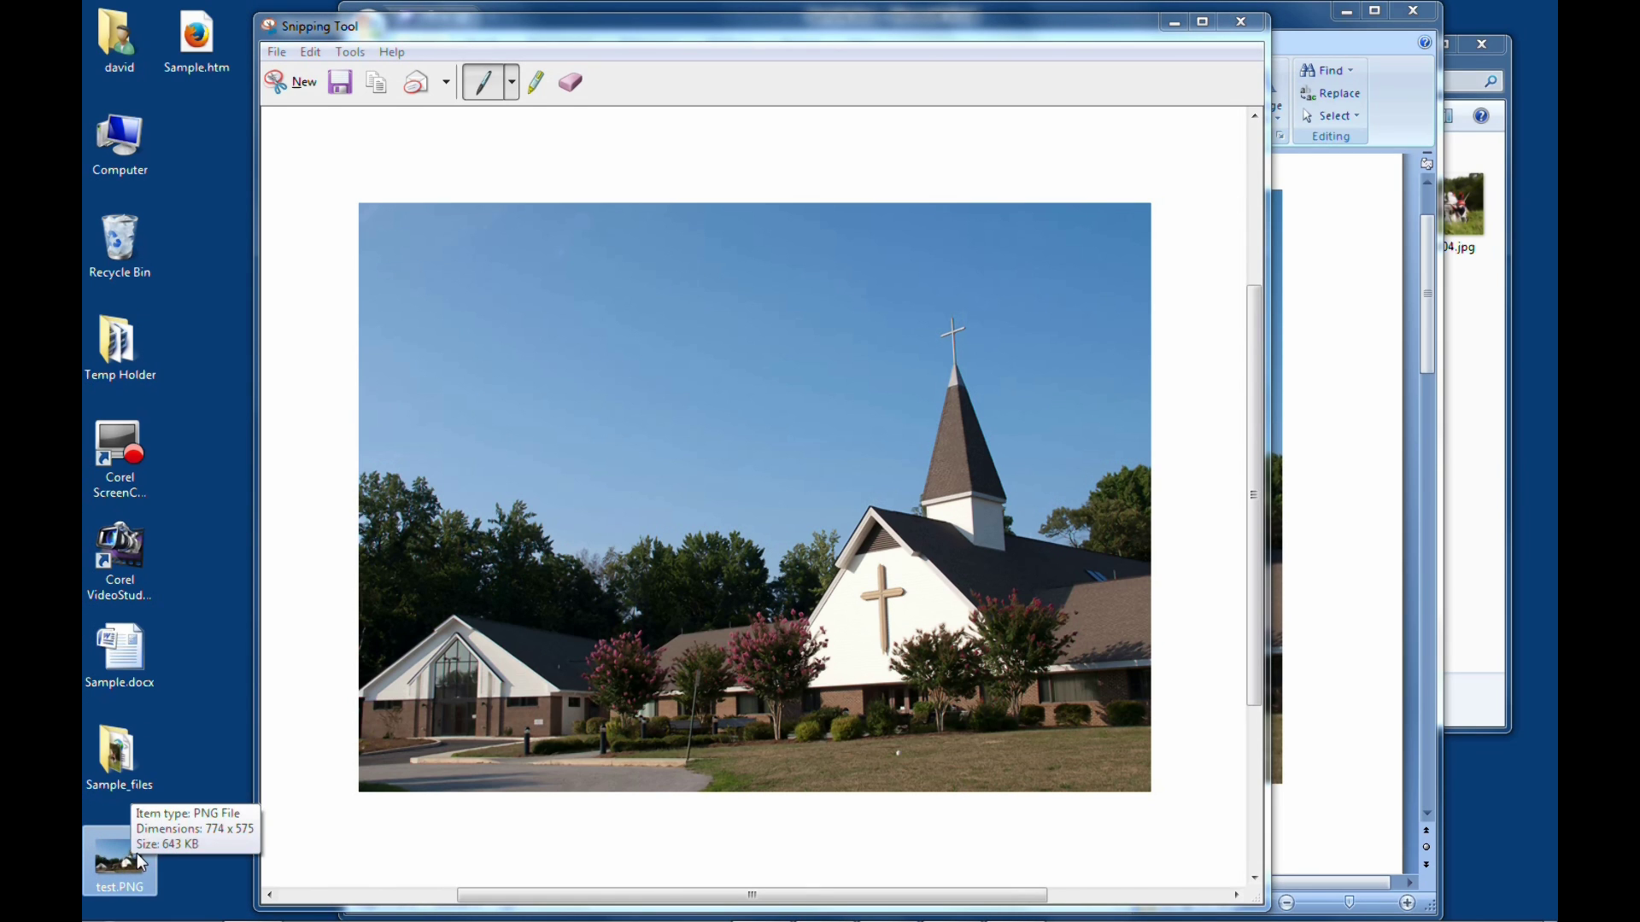
double_click(137, 854)
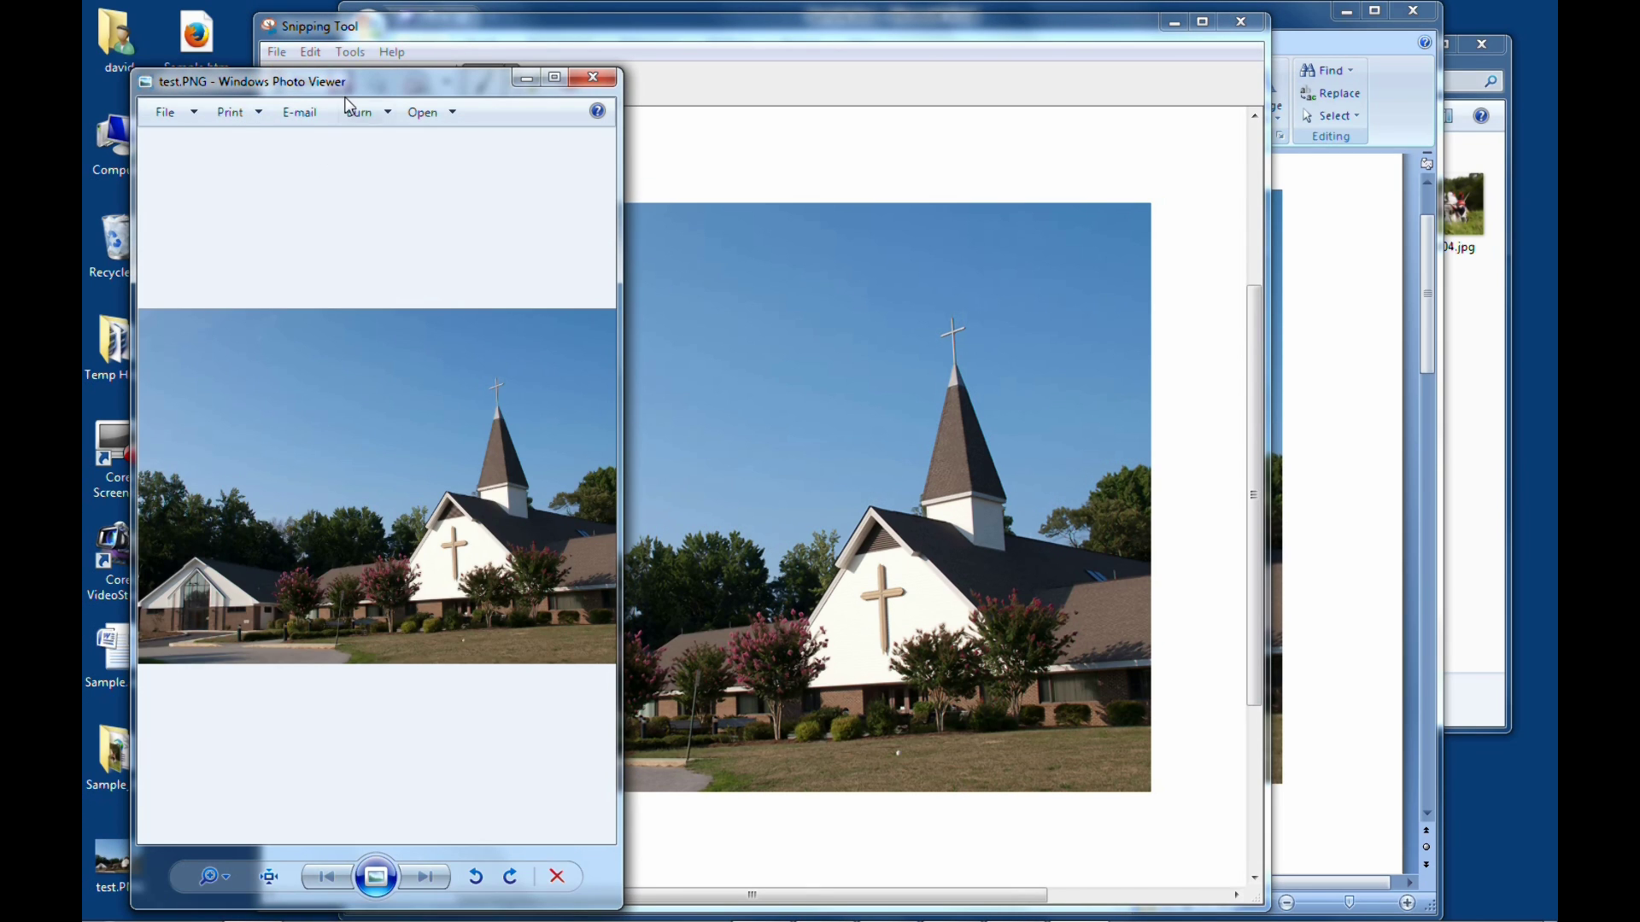